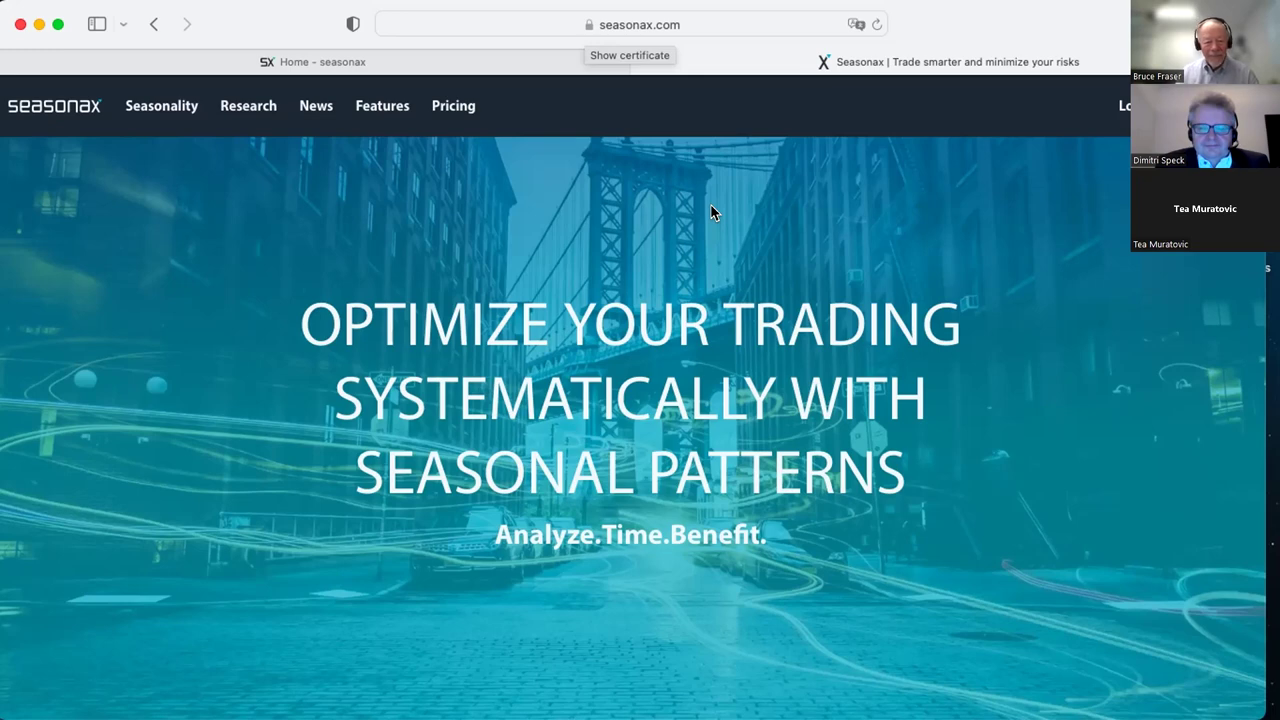
# Search for "abb", open AbbVie Inc and set its seasonal chart's date range to 9 years
pyautogui.click(457, 64)
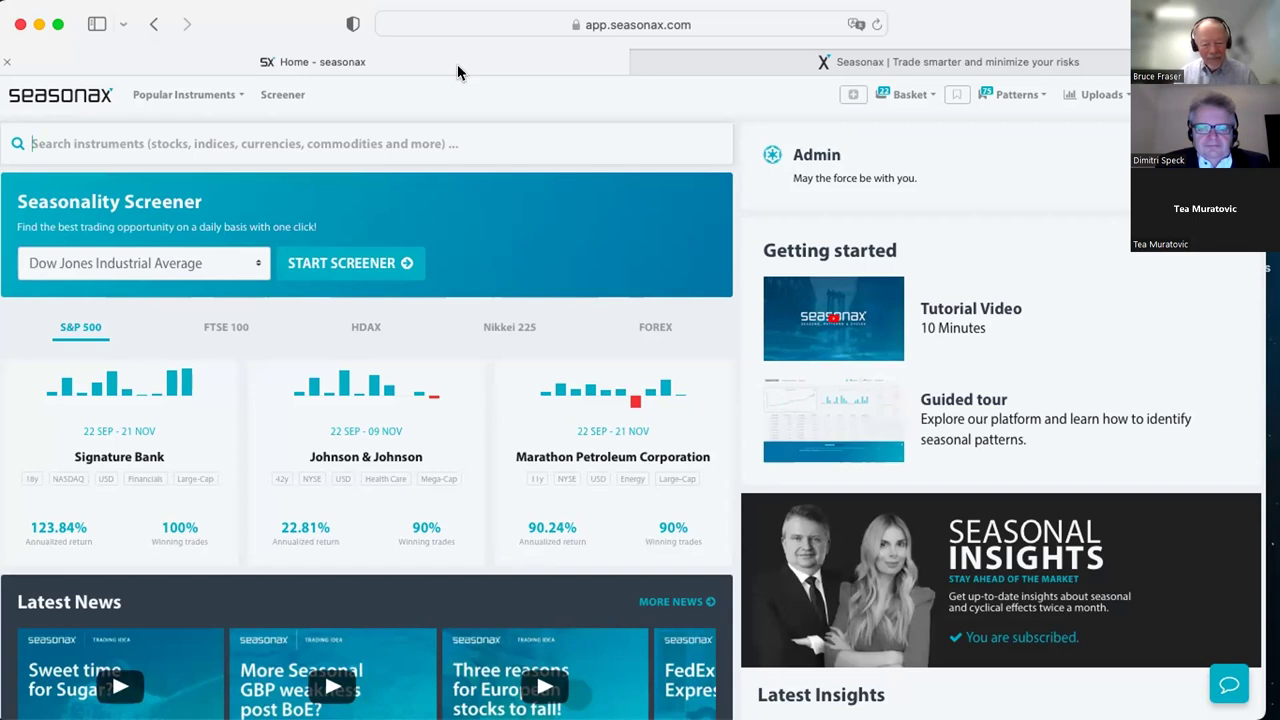
pyautogui.write('abb')
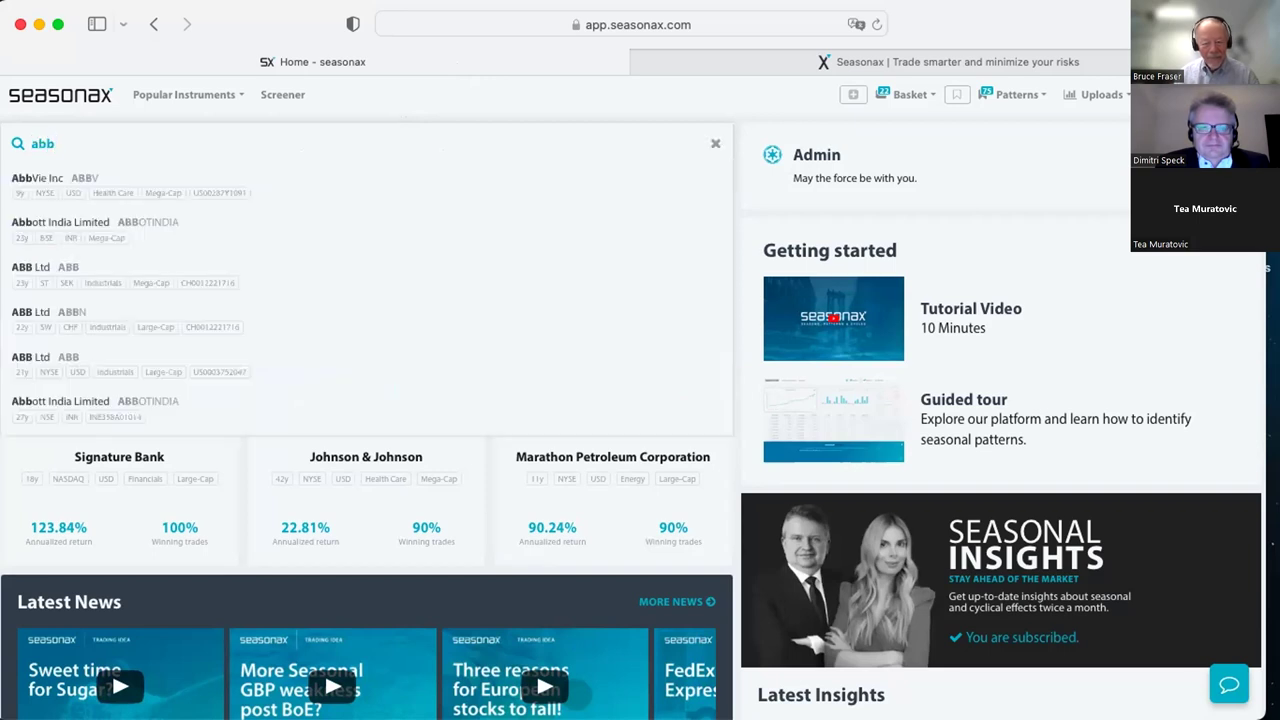
pyautogui.click(305, 170)
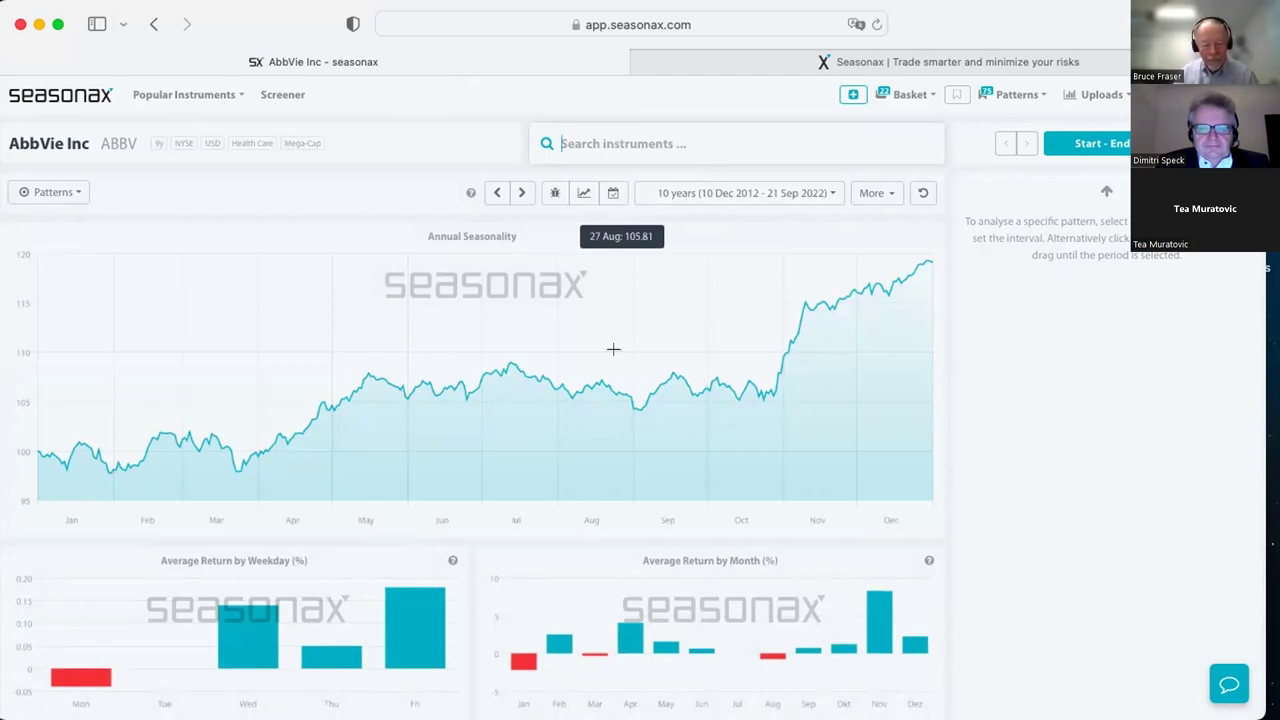
pyautogui.click(793, 197)
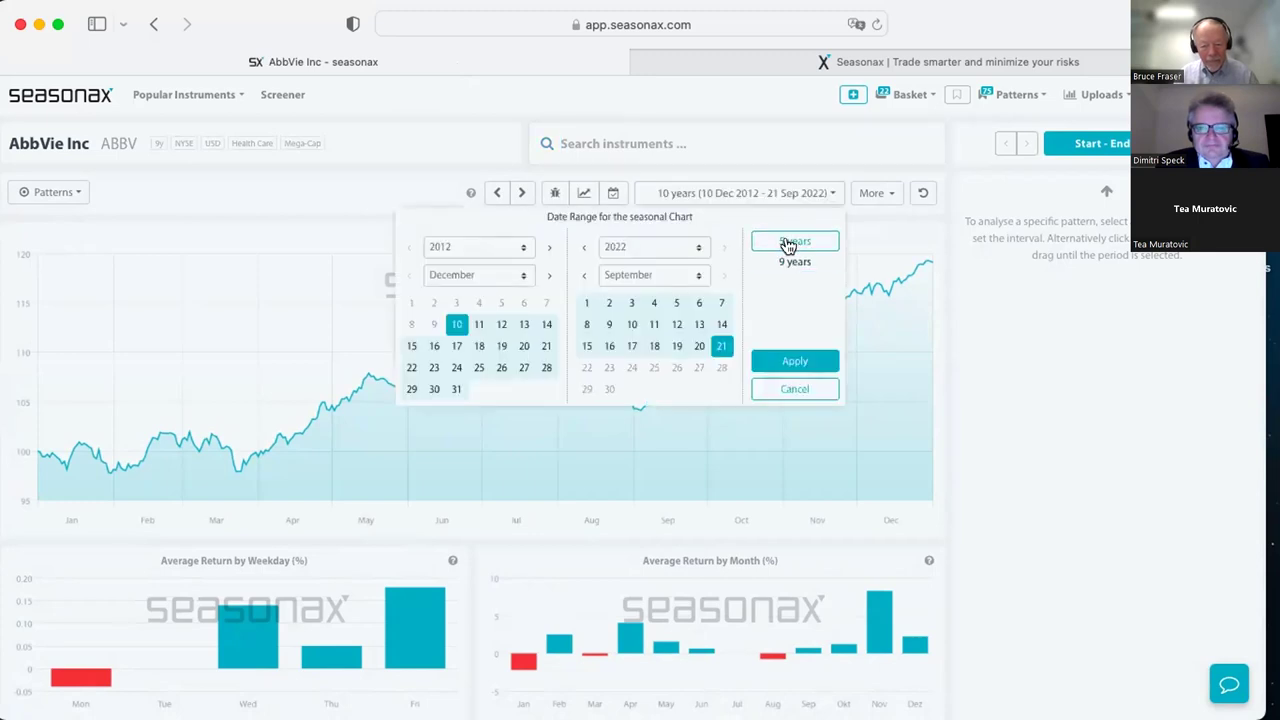
pyautogui.click(785, 260)
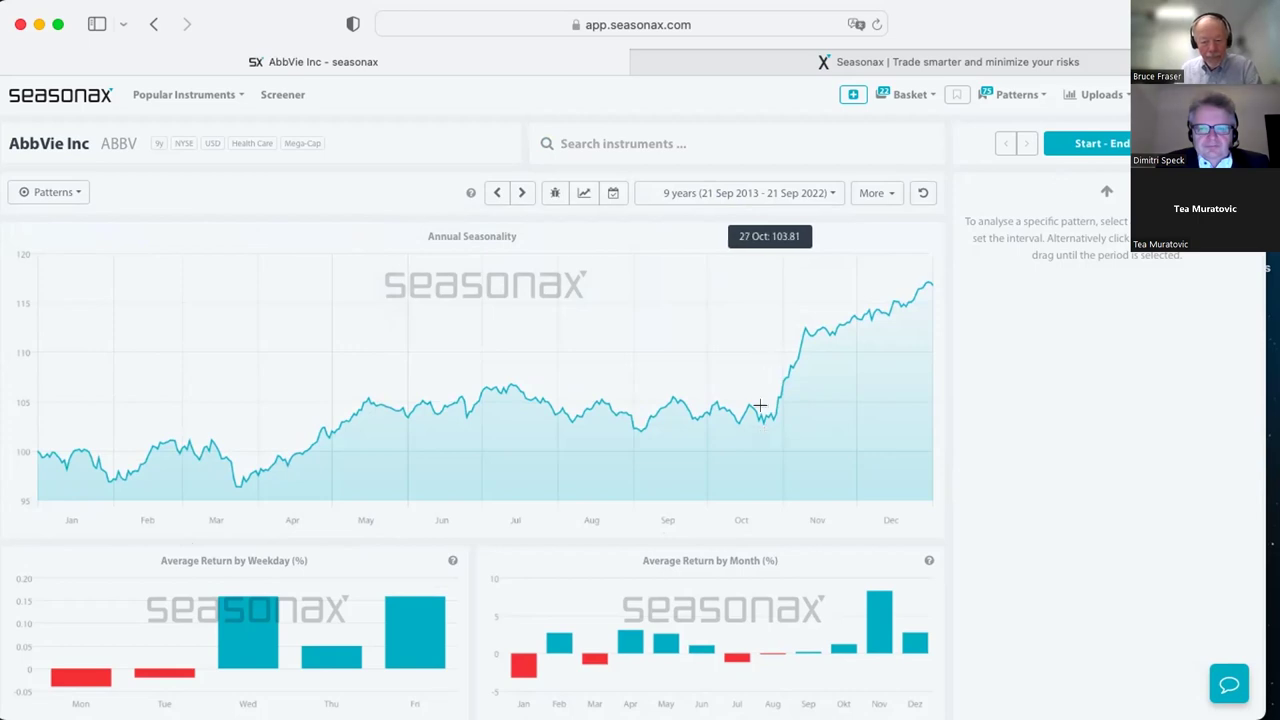
# Mark the seasonal pattern from 24 Oct to 30 Dec on the AbbVie chart and review its pattern returns and trade table
pyautogui.moveTo(760, 418); pyautogui.dragTo(918, 409)
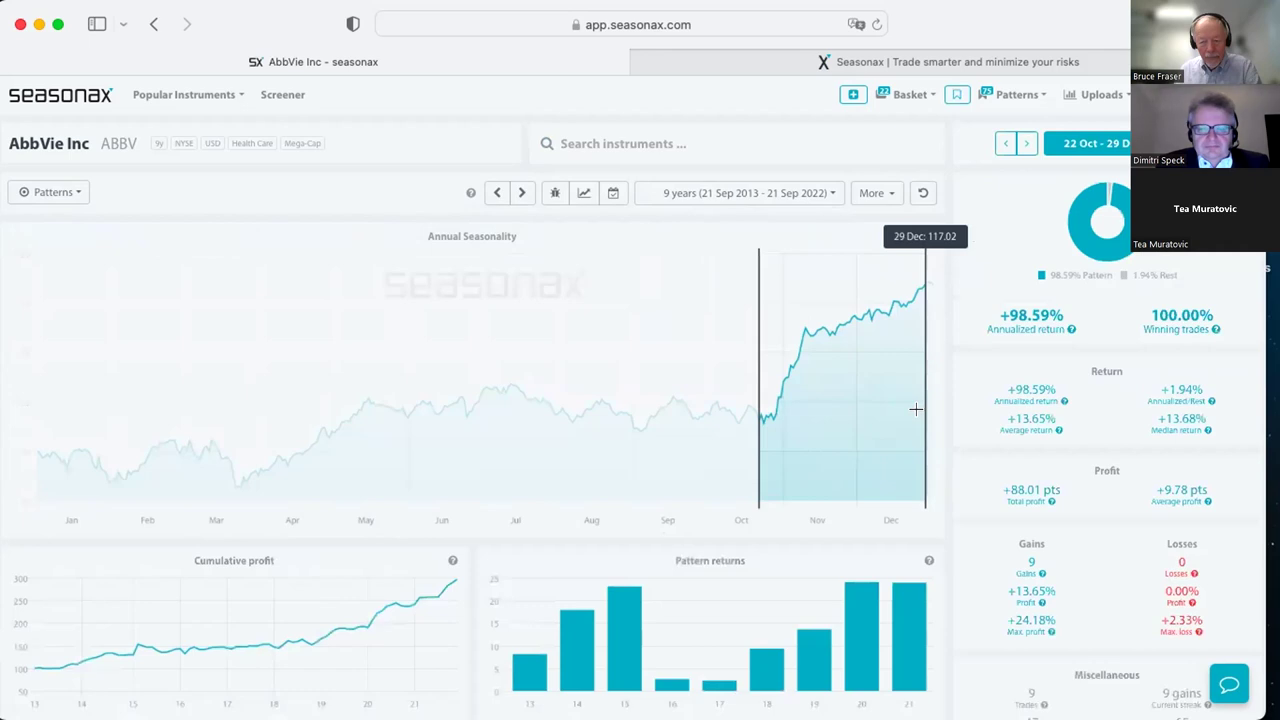
pyautogui.click(1027, 144)
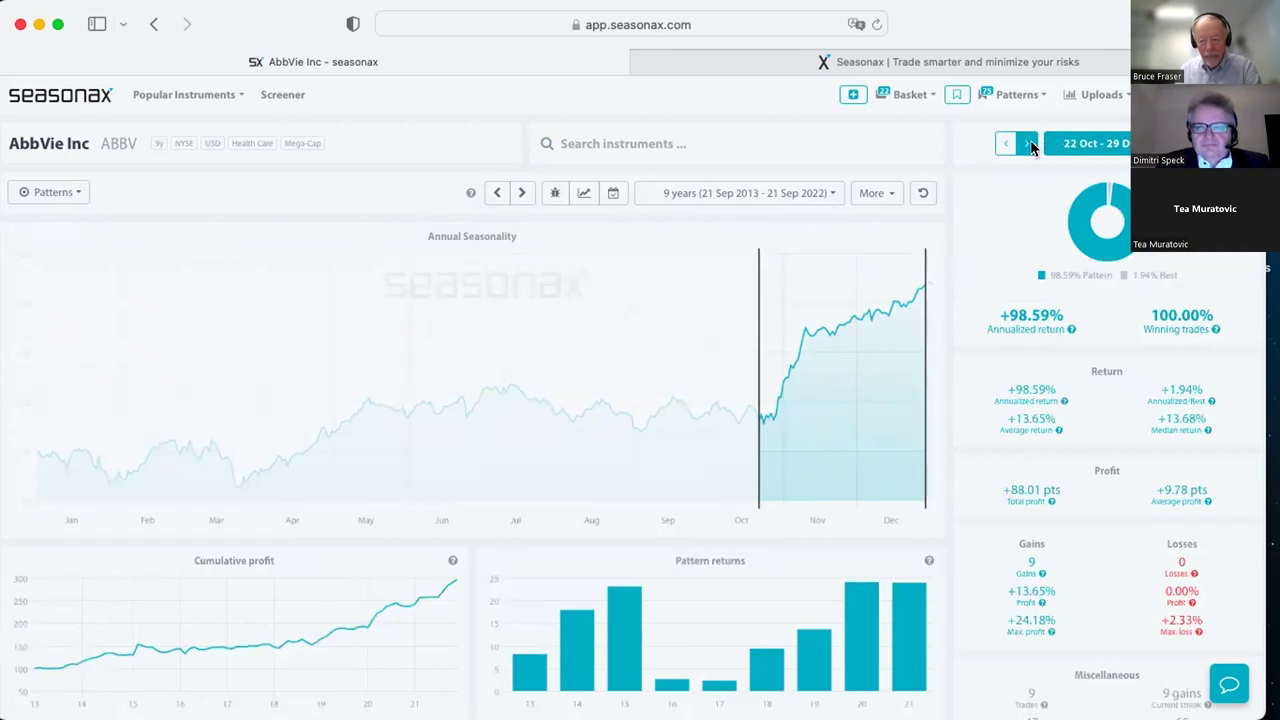
pyautogui.click(1029, 144)
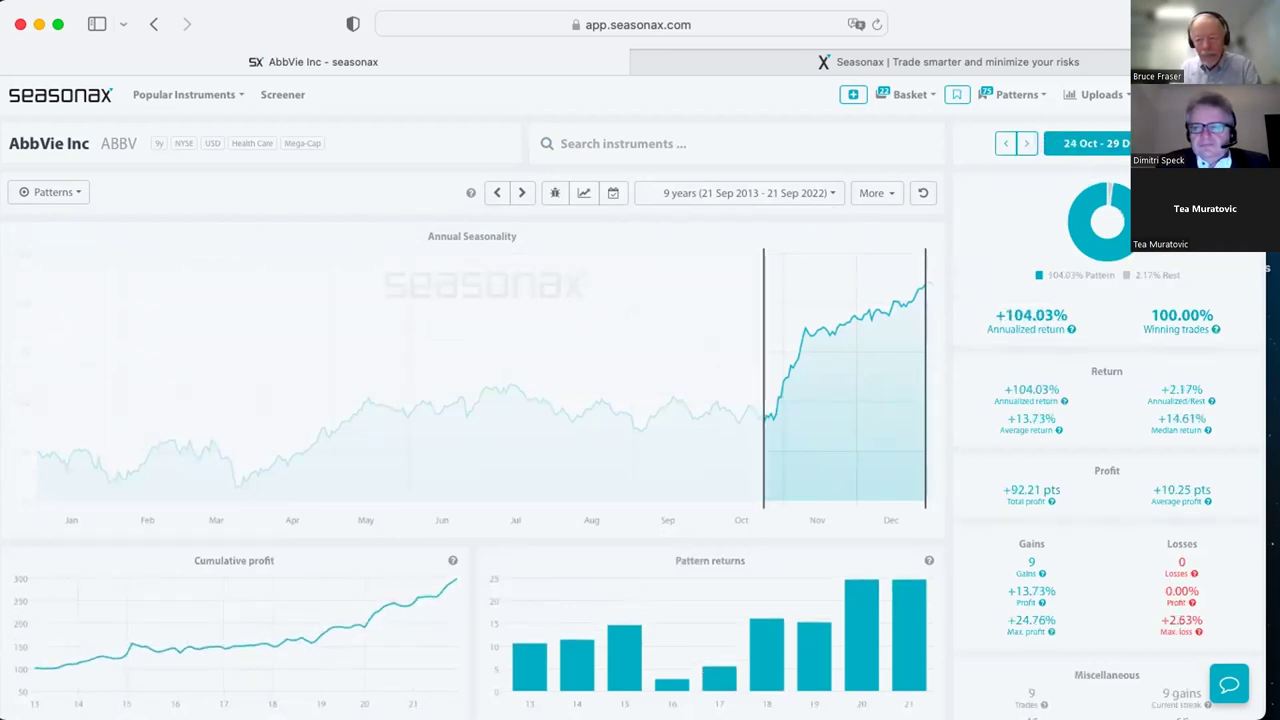
pyautogui.click(1207, 143)
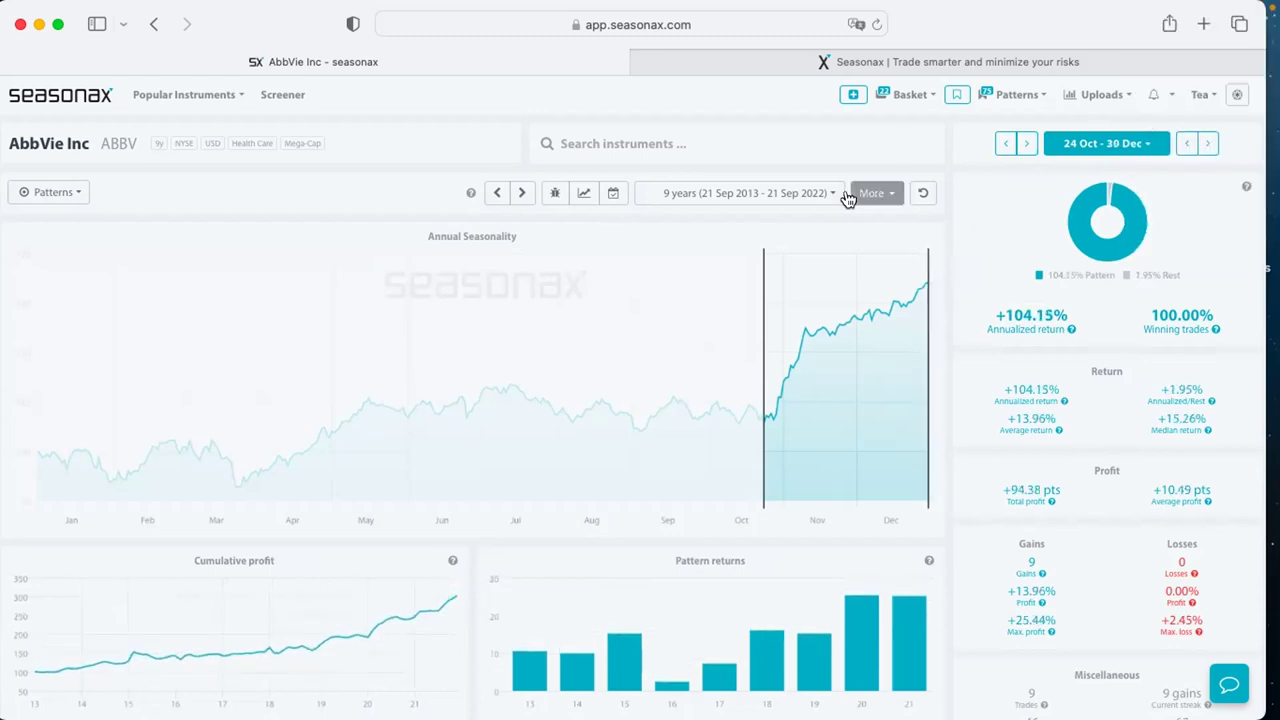
pyautogui.moveTo(806, 393)
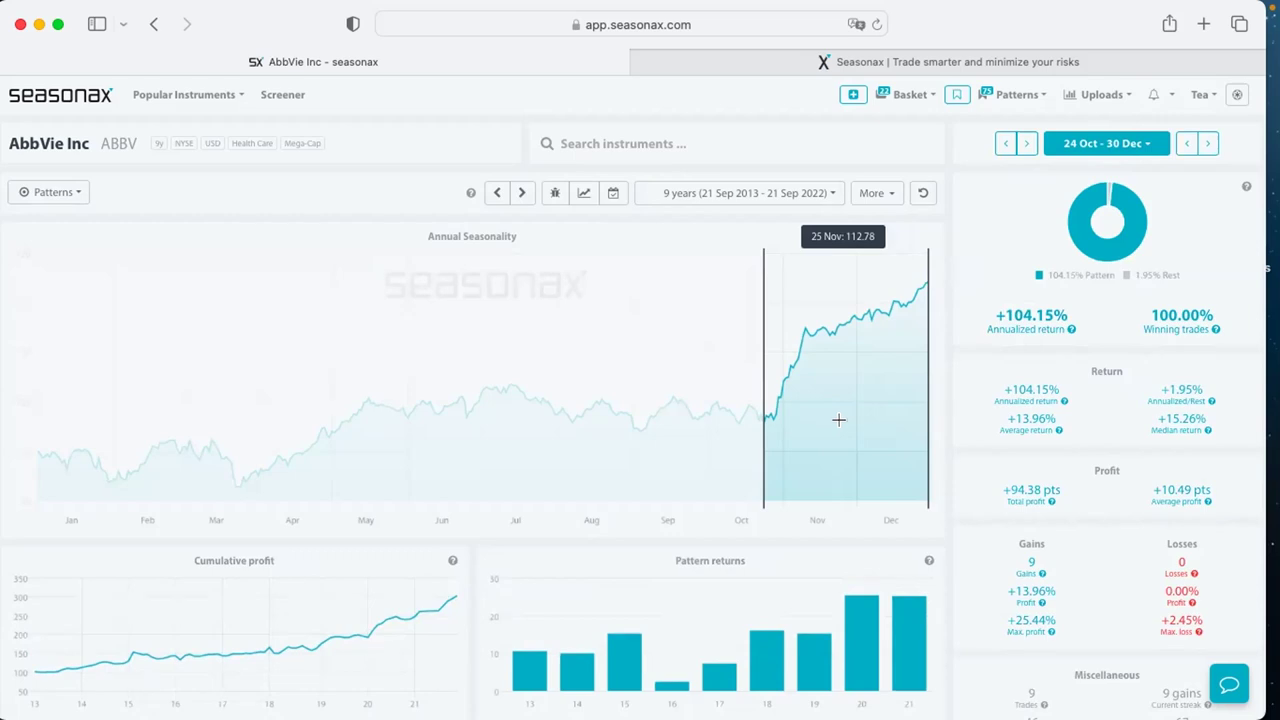
pyautogui.scroll(-5, 1008, 540)
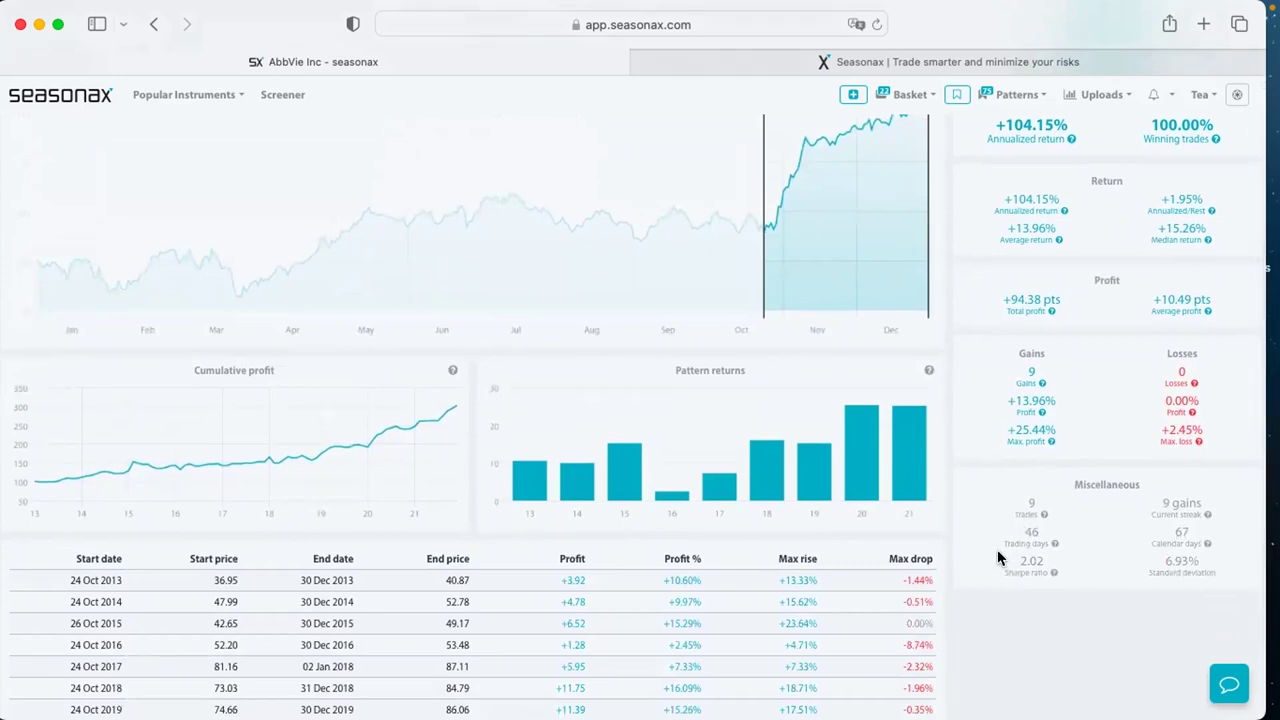
pyautogui.scroll(1, 1017, 337)
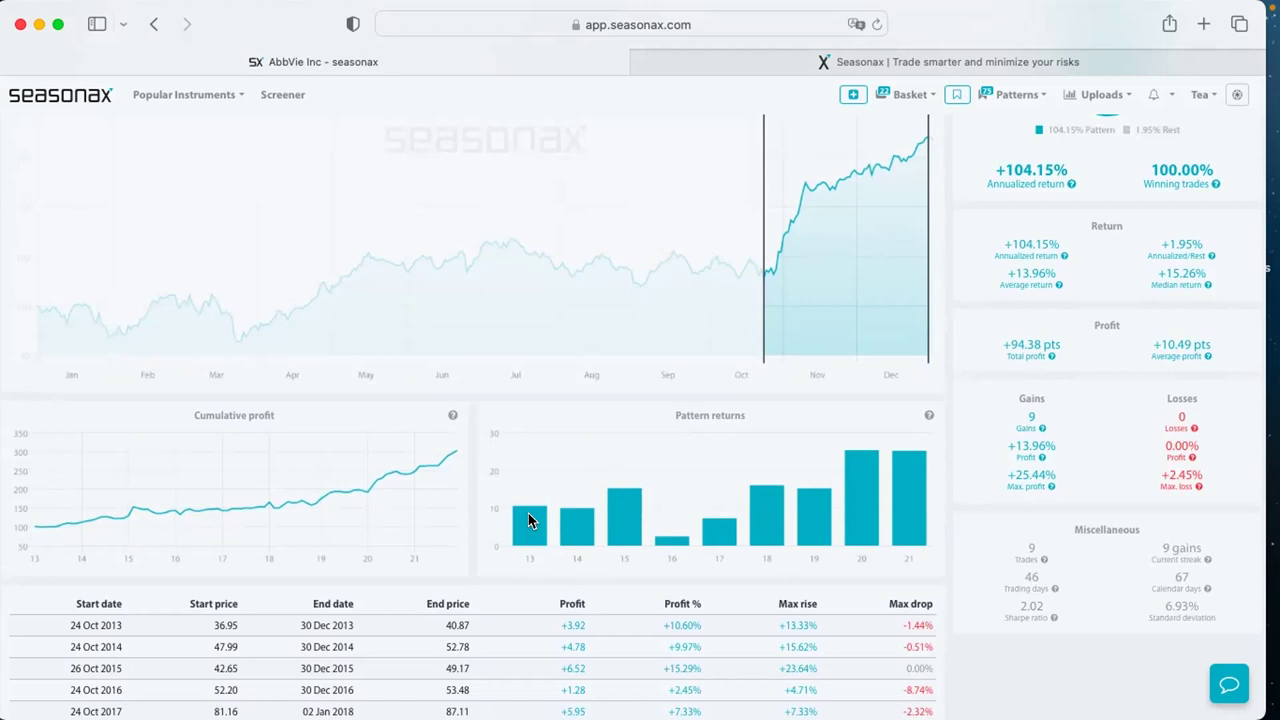
pyautogui.scroll(3, 528, 513)
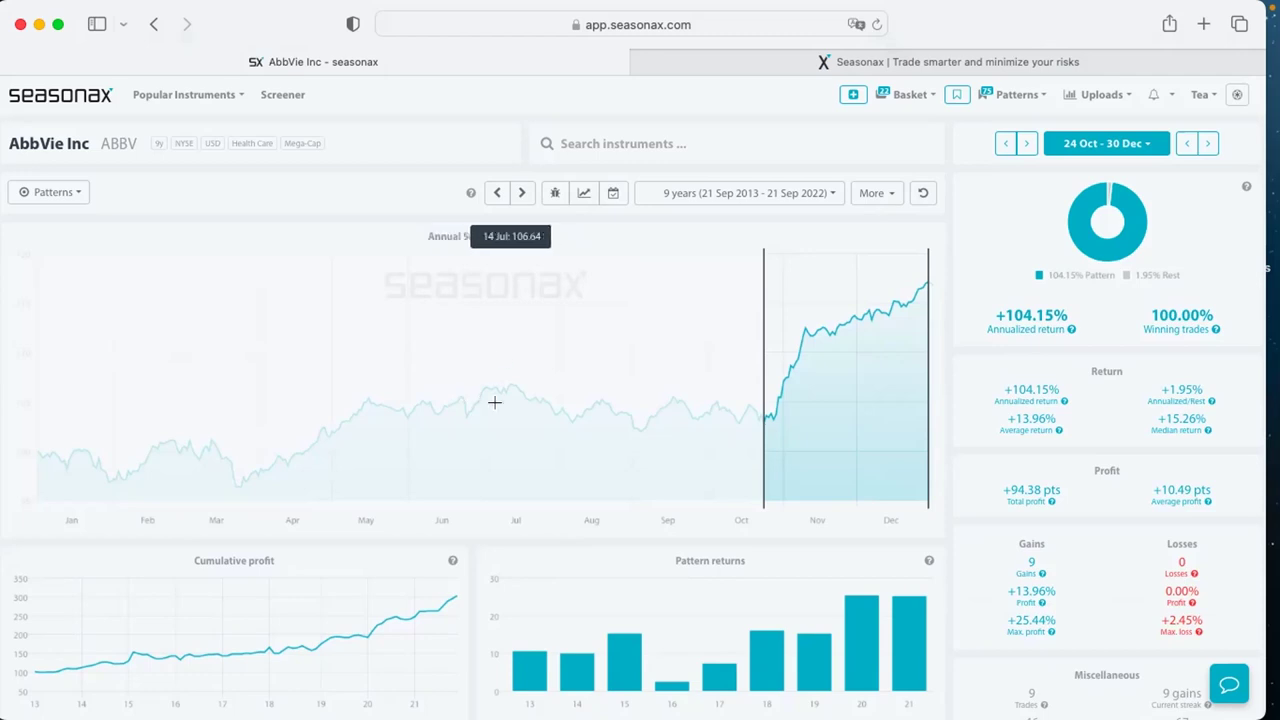
# Search for "mond", open Mondelez International, Inc and compare its seasonal chart without and with detrending, leaving detrending on
pyautogui.click(597, 140)
pyautogui.write('m')
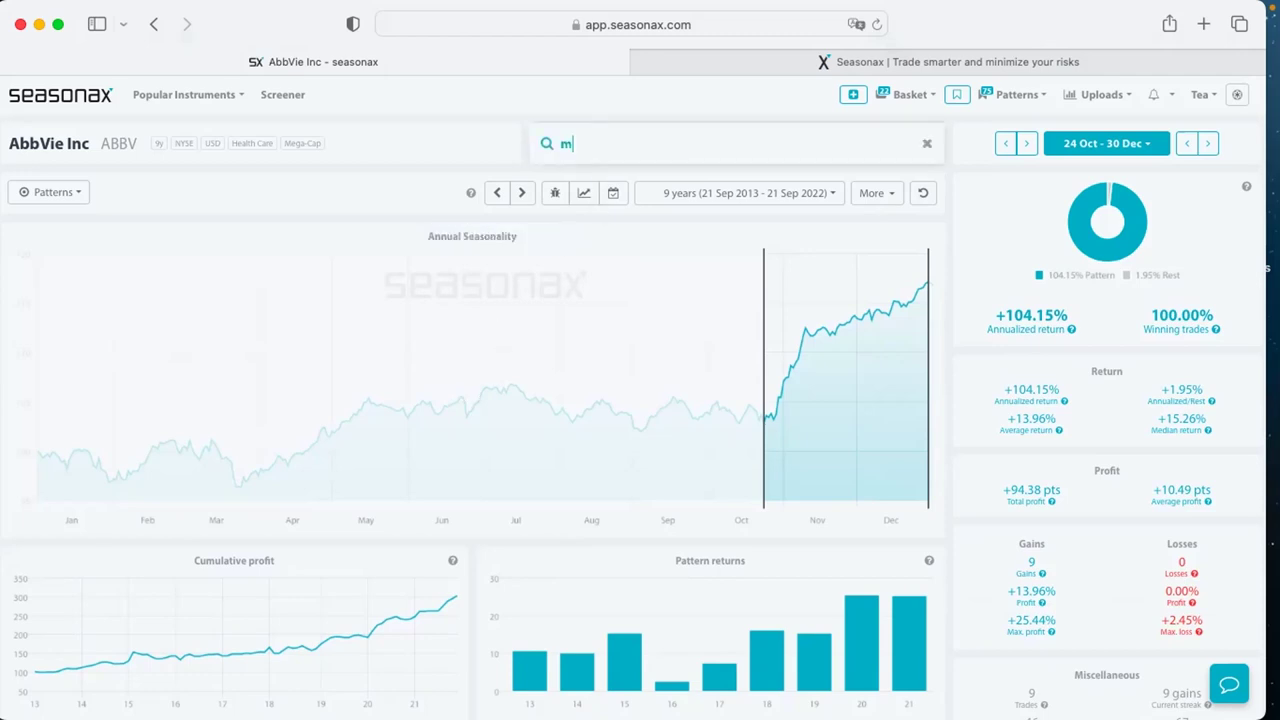
pyautogui.write('ond')
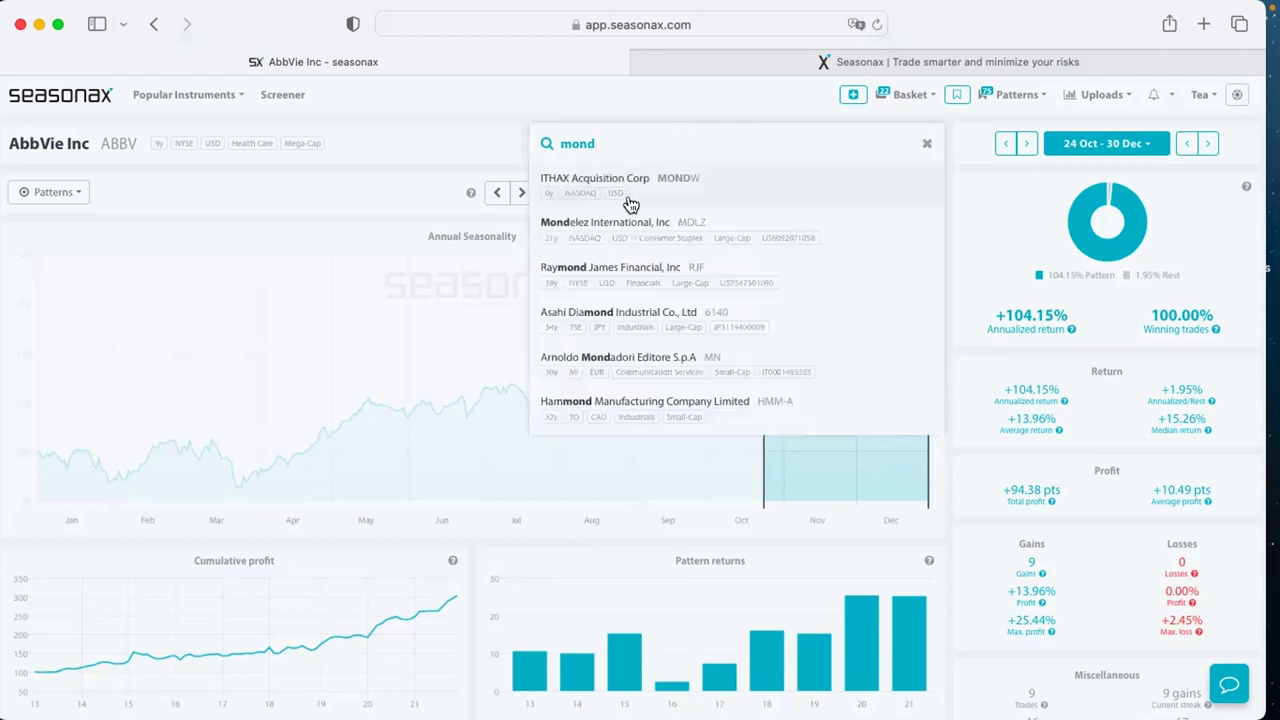
pyautogui.click(645, 221)
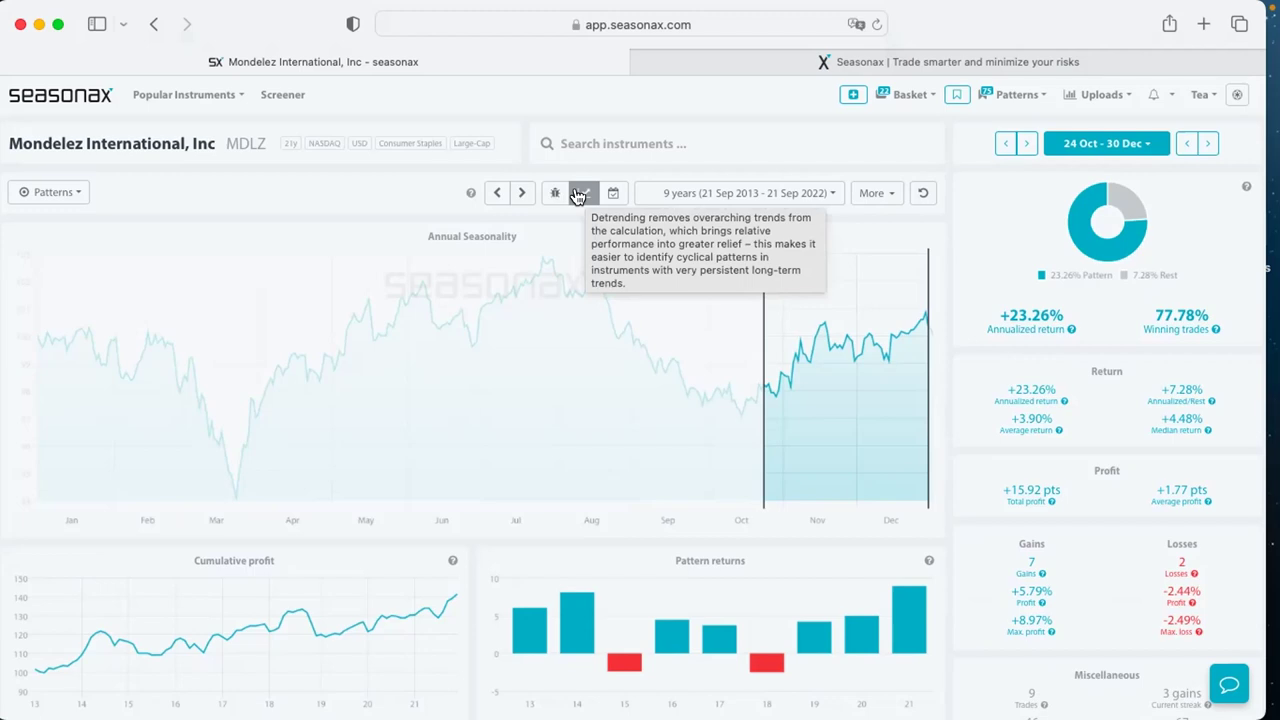
pyautogui.click(579, 194)
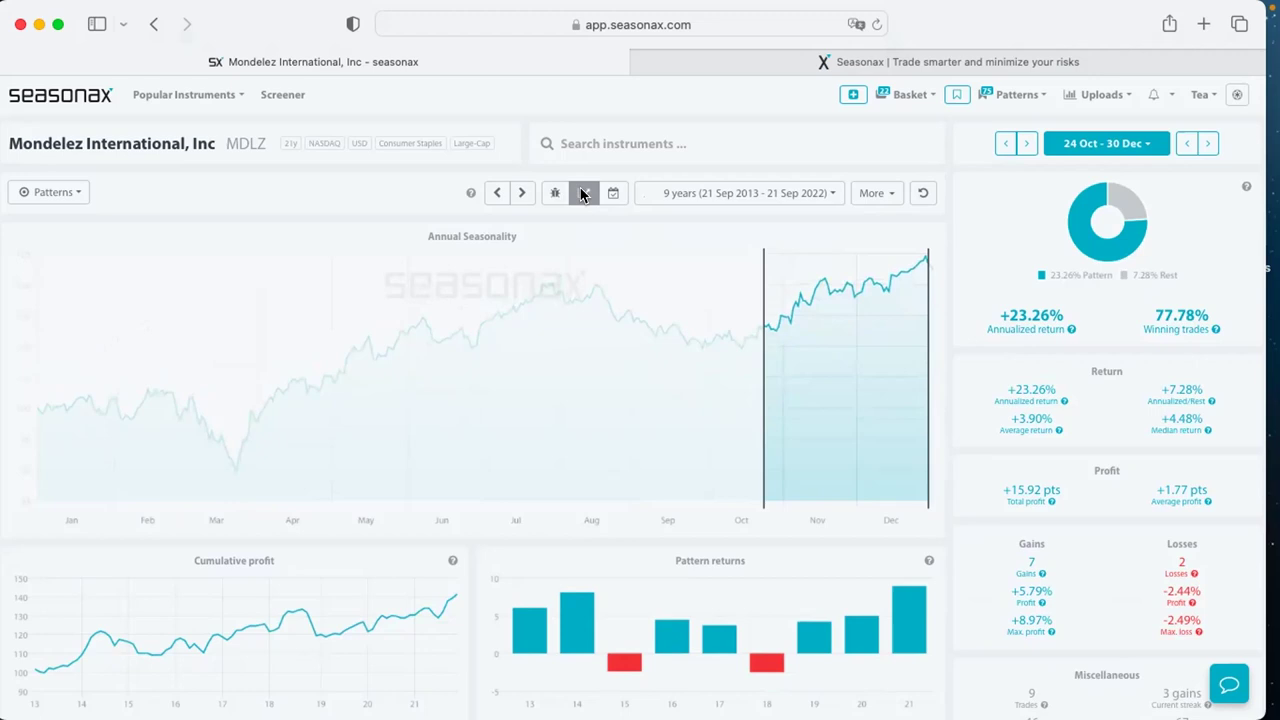
pyautogui.click(584, 194)
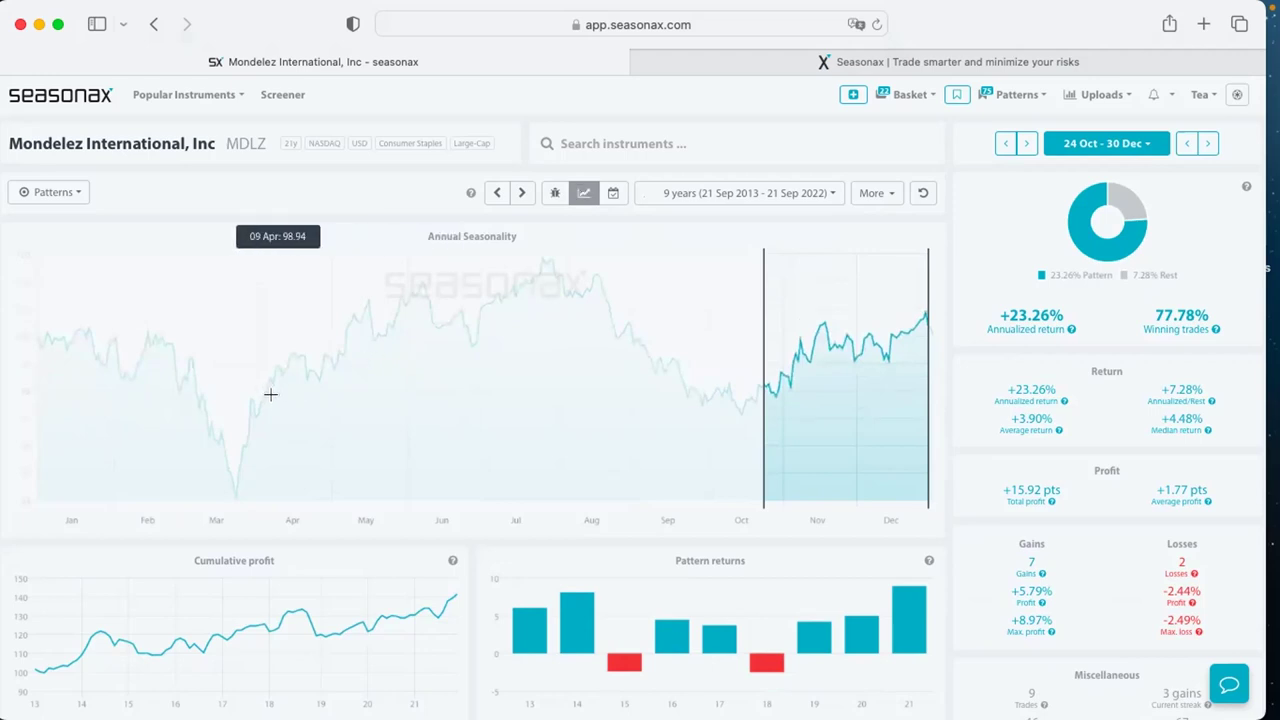
# Mark the seasonal pattern from 23 Mar to 27 Jul on the Mondelez chart and review its pattern returns
pyautogui.moveTo(236, 464); pyautogui.dragTo(542, 469)
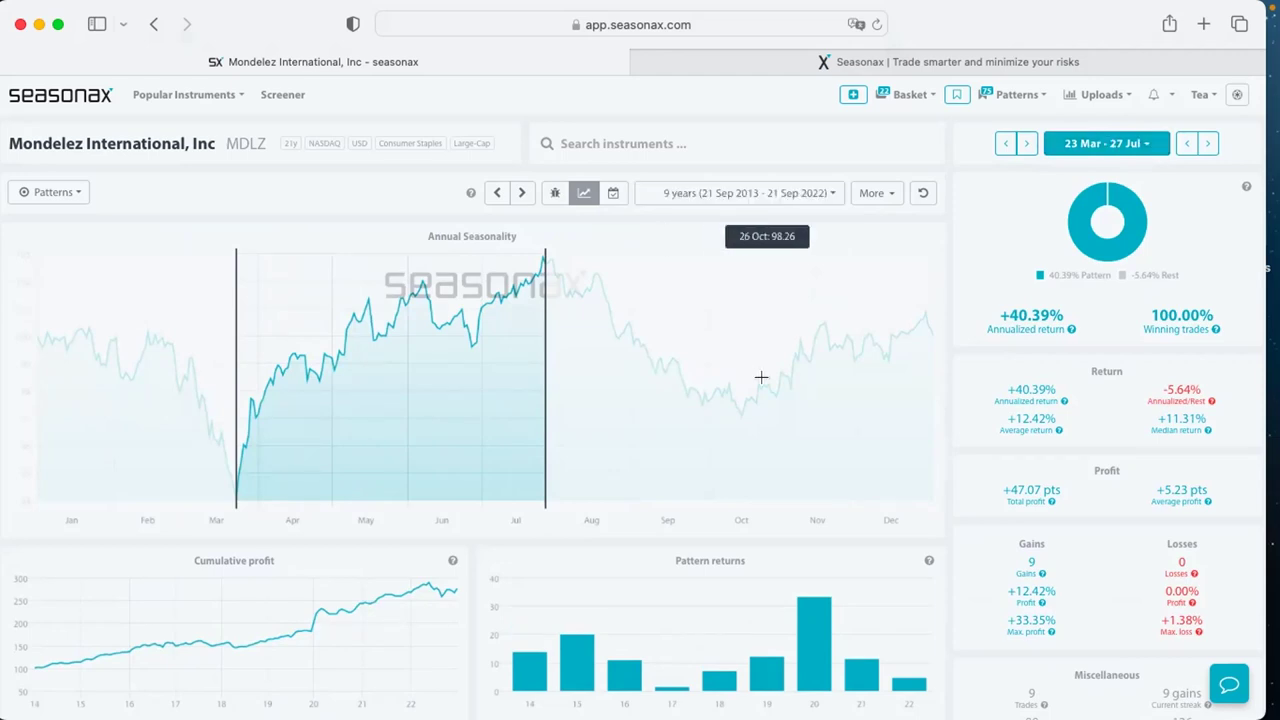
pyautogui.scroll(-2, 571, 451)
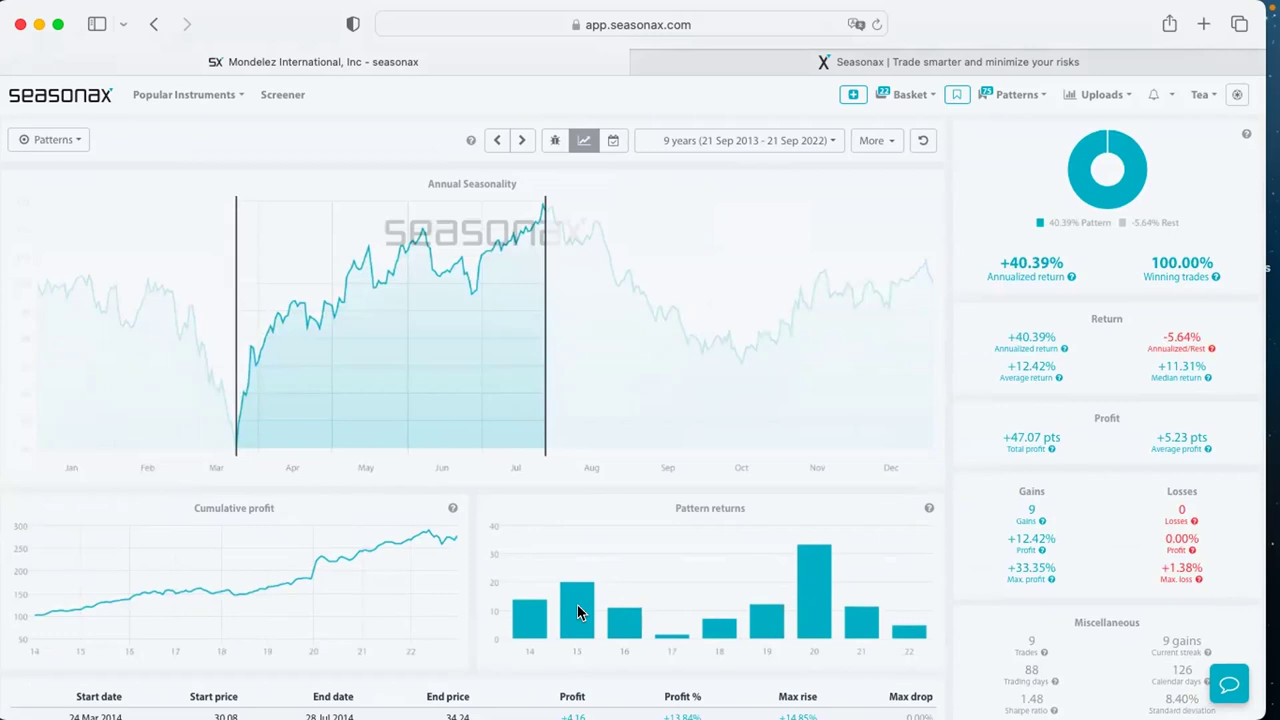
pyautogui.scroll(2, 577, 604)
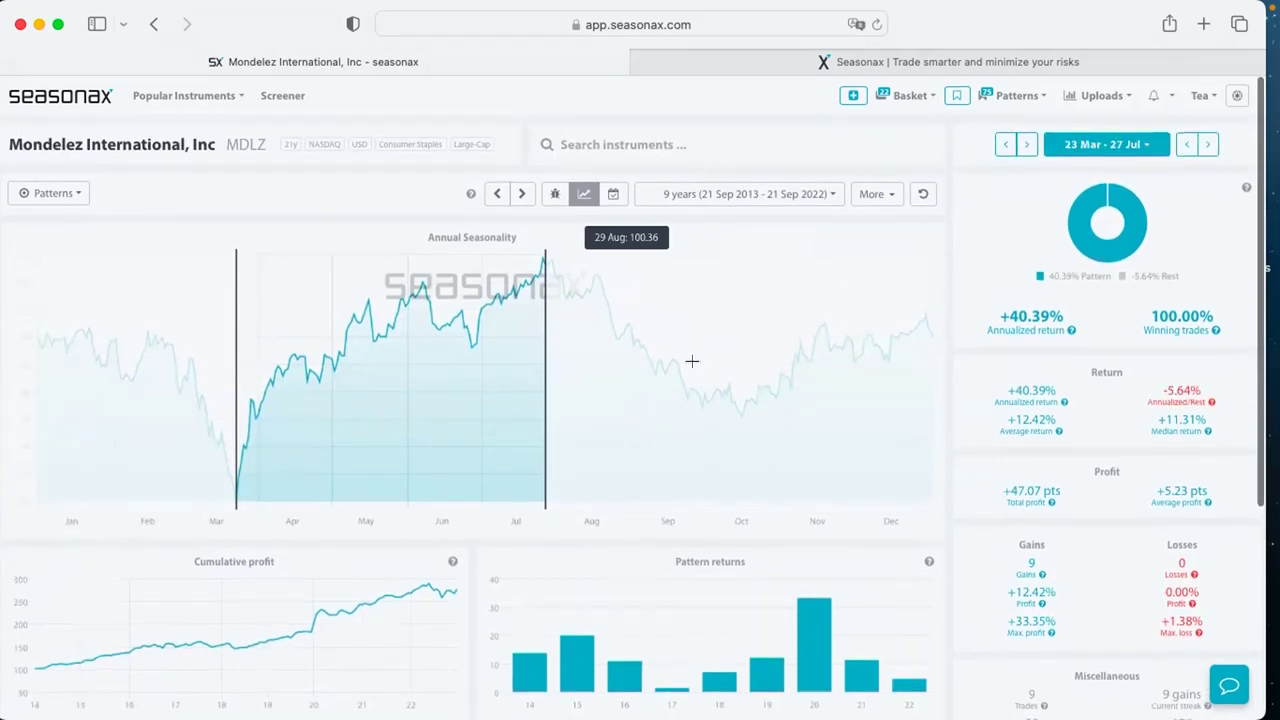
# Extend the Mondelez chart's date range to 15 years and review the pattern returns for that range
pyautogui.click(735, 198)
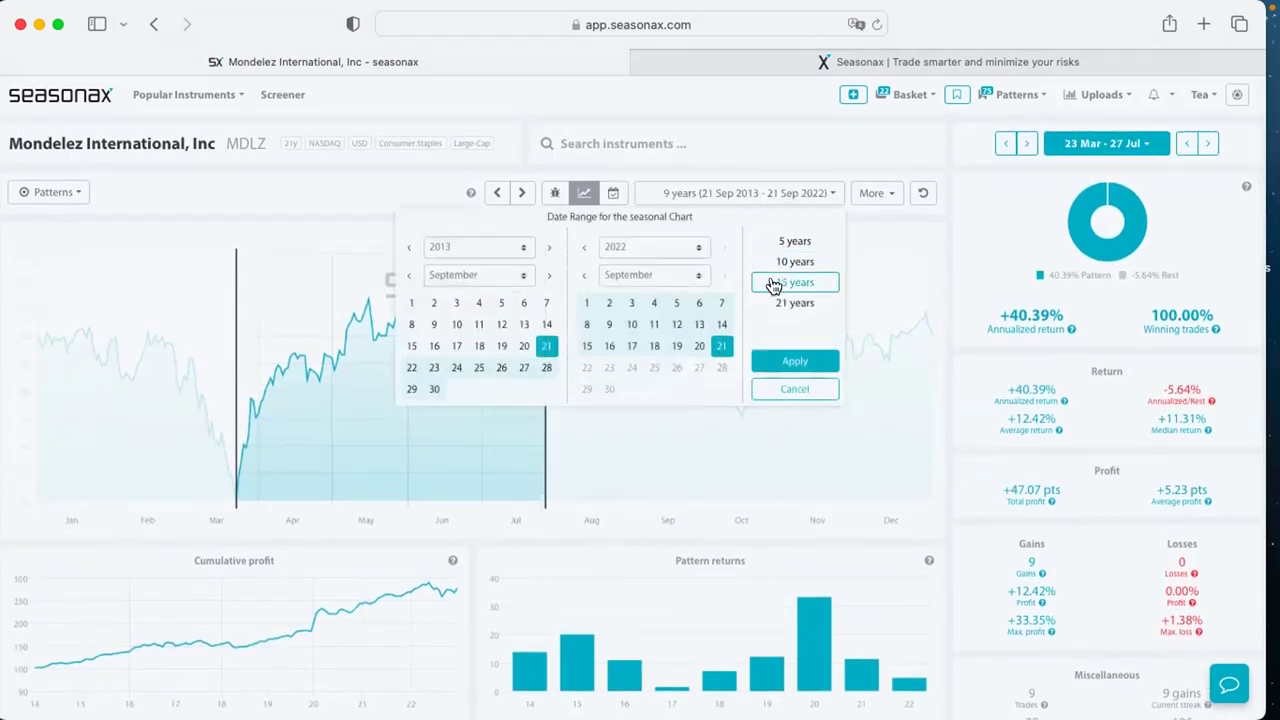
pyautogui.click(773, 284)
pyautogui.scroll(-2, 606, 650)
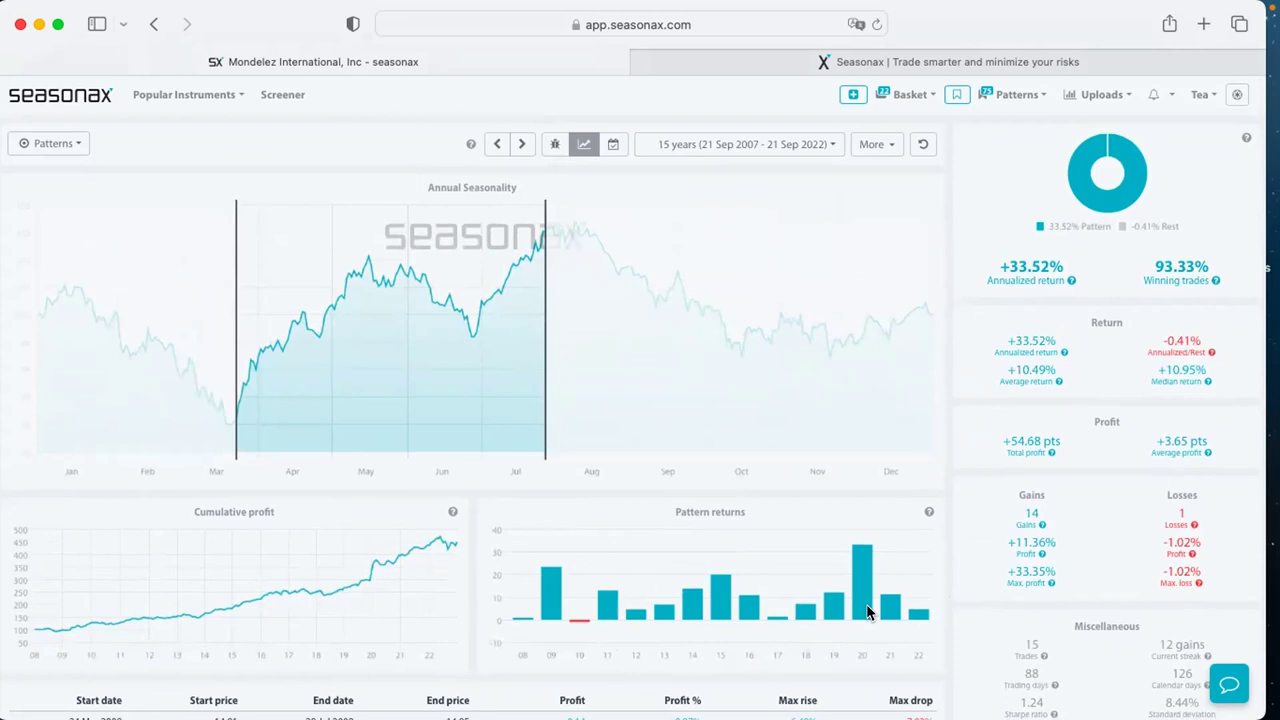
pyautogui.scroll(1, 823, 305)
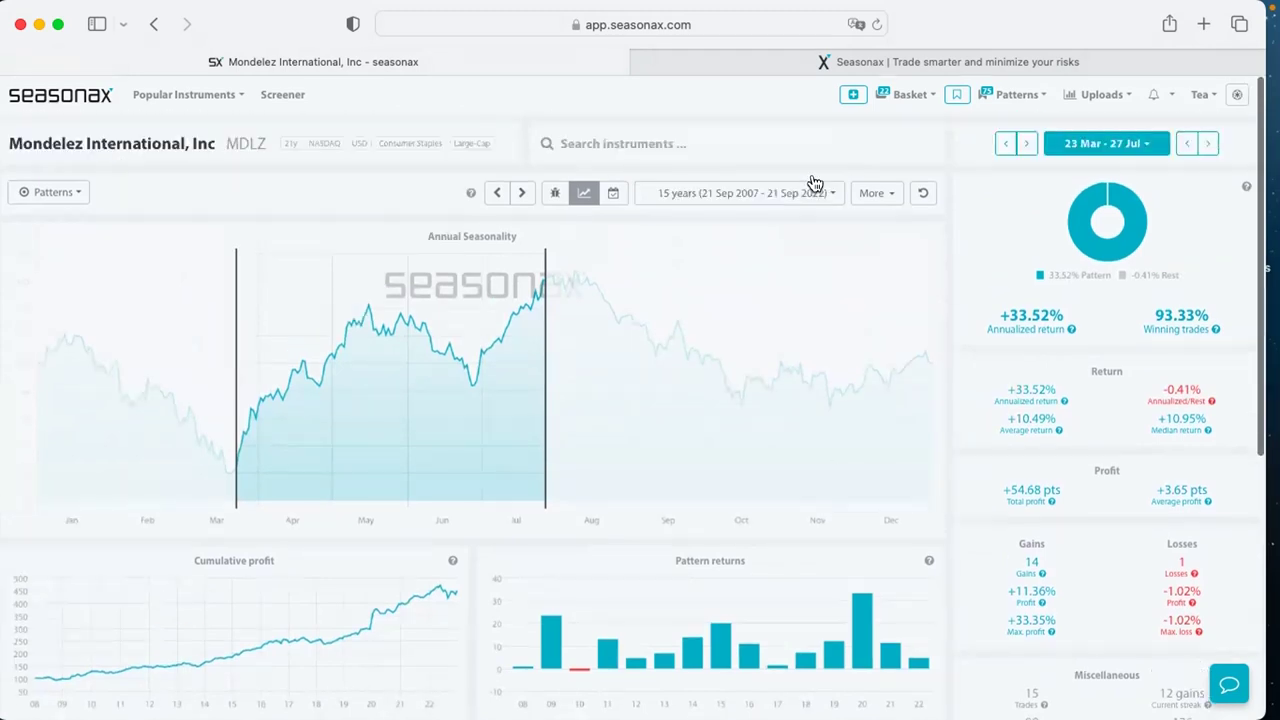
# Overlay 2022 as the compare year on the Mondelez seasonal chart and activate the compare instrument search
pyautogui.click(865, 195)
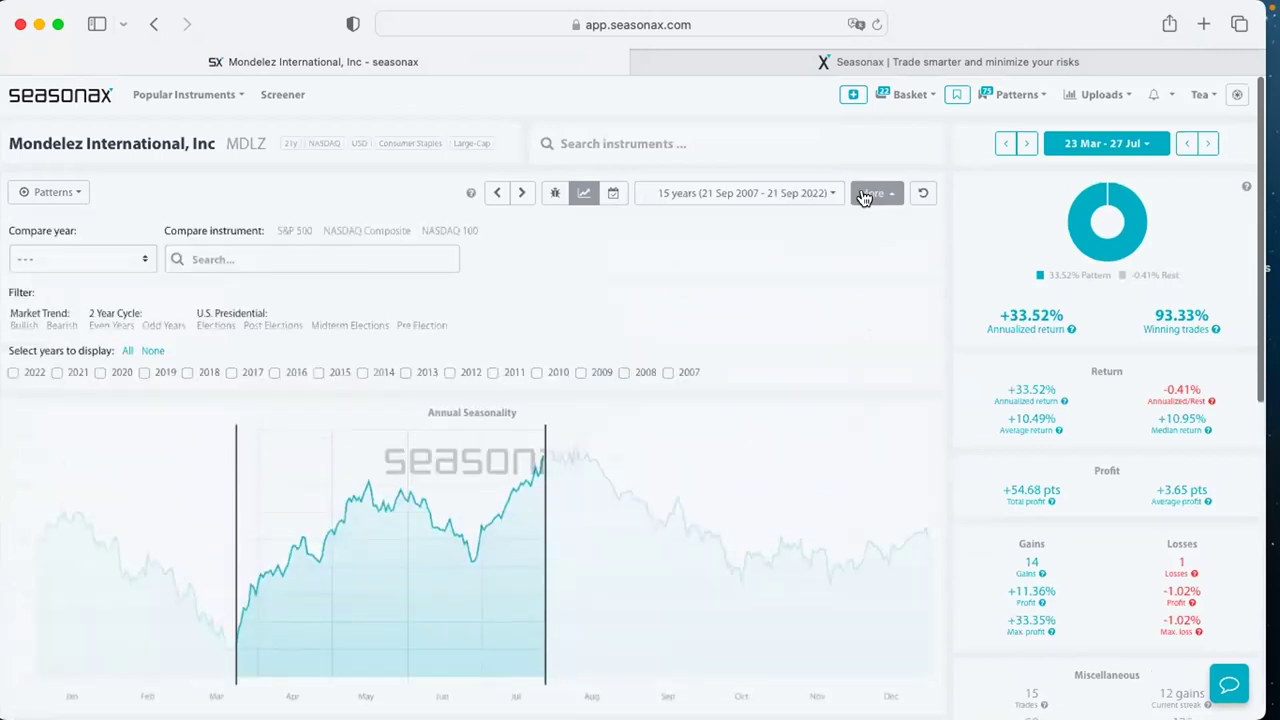
pyautogui.click(102, 257)
pyautogui.click(93, 276)
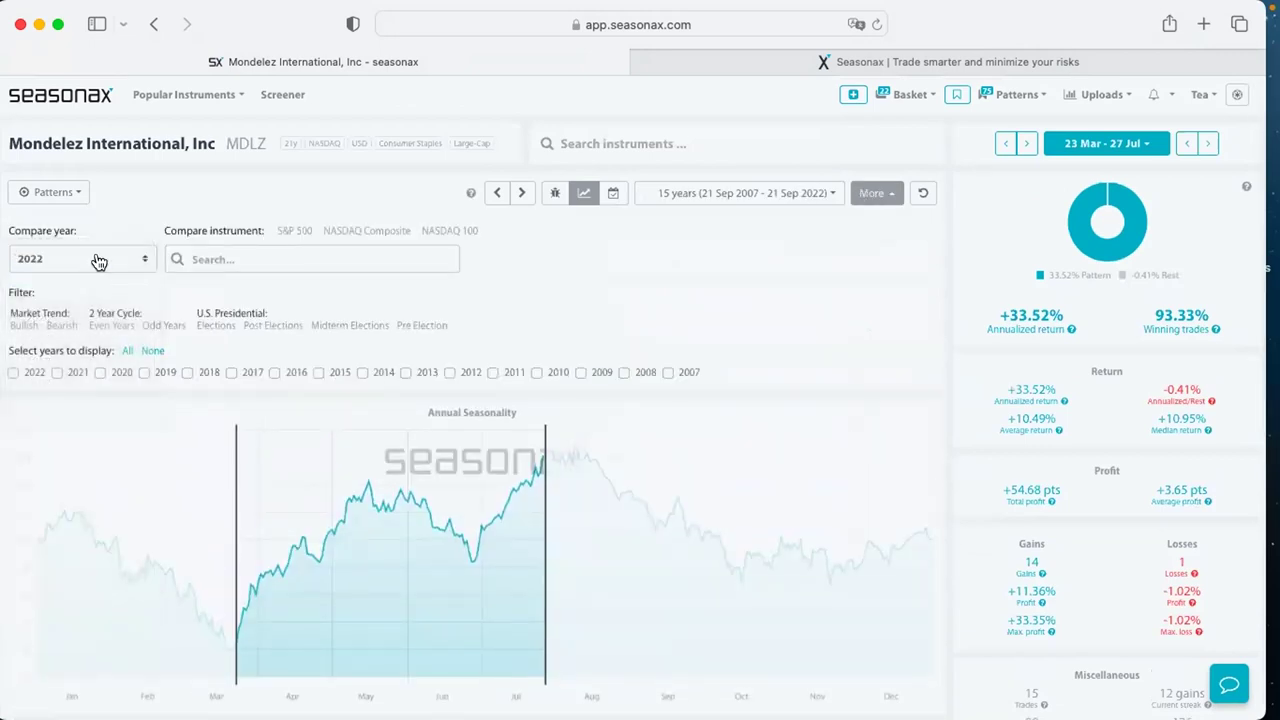
pyautogui.click(93, 260)
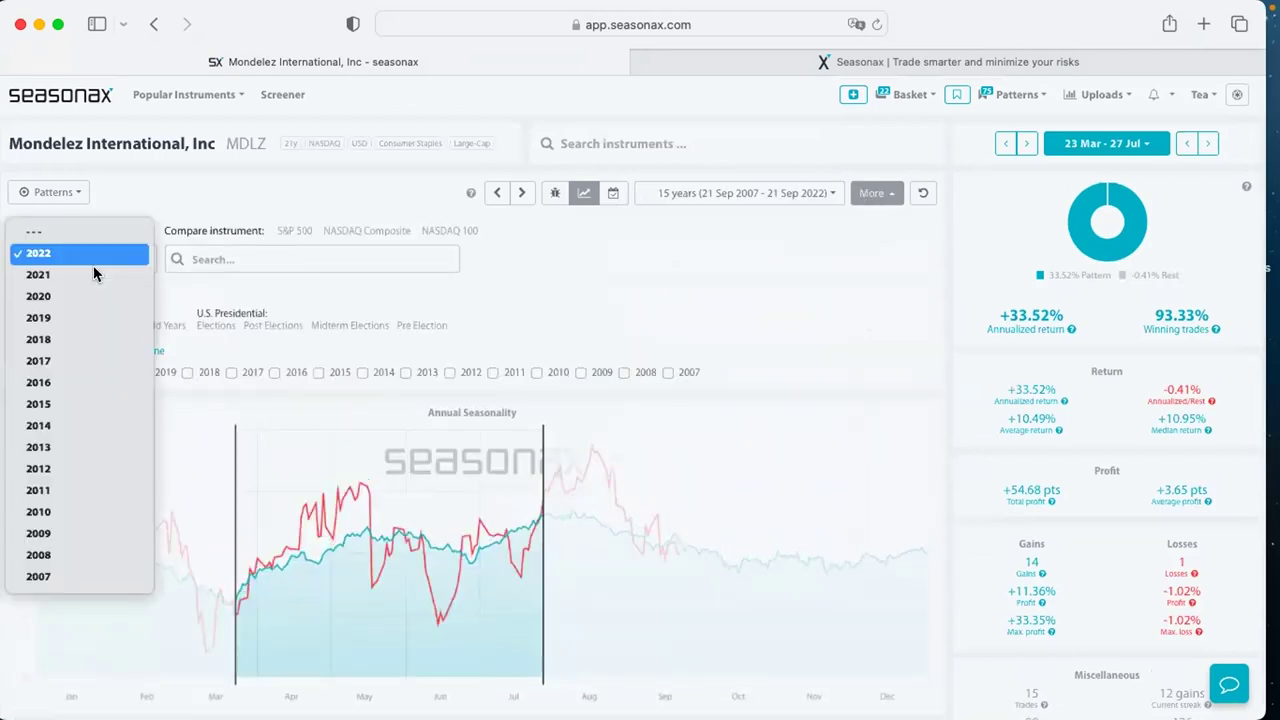
pyautogui.click(252, 258)
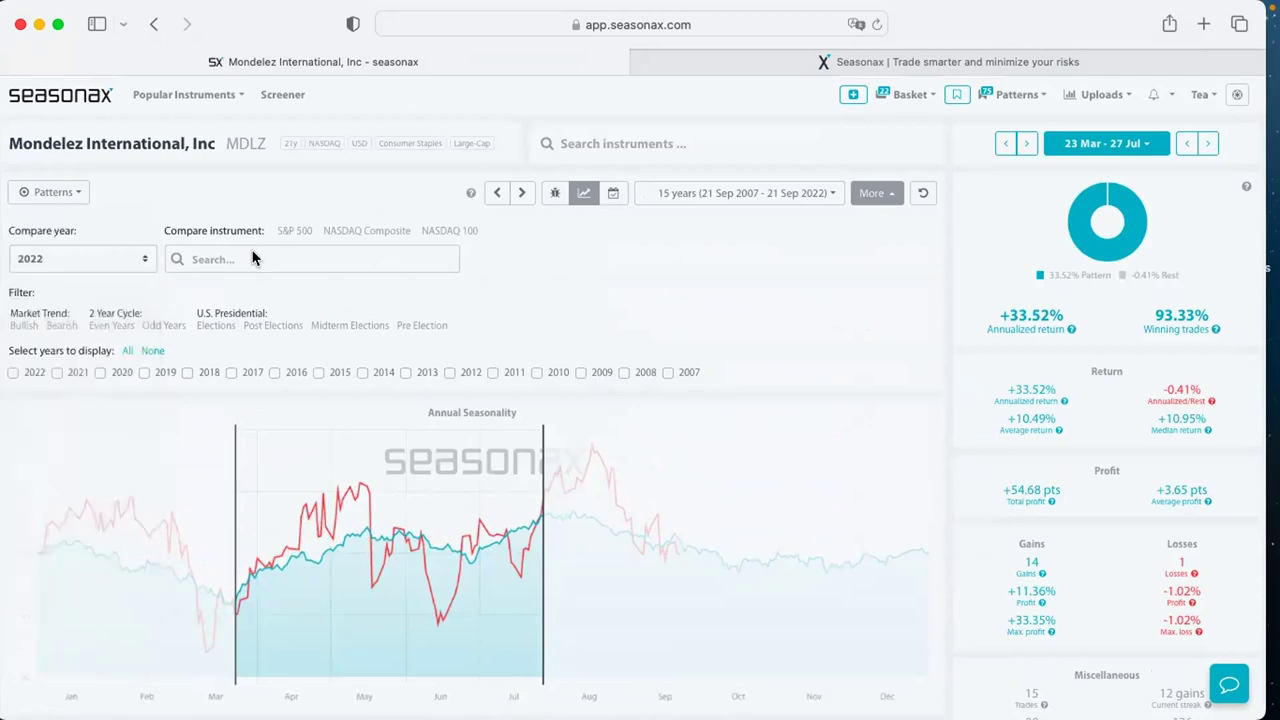
pyautogui.click(254, 258)
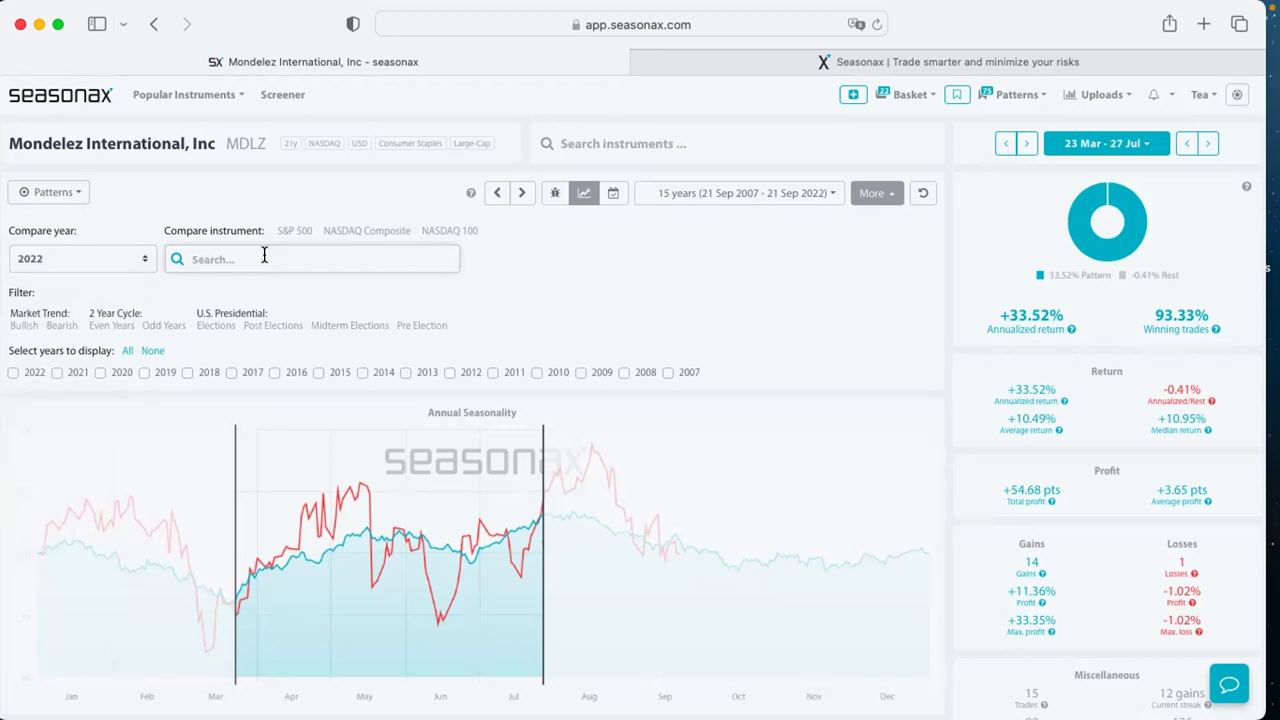
# Reset the Mondelez chart settings and open Christian Dior SE through a search for "chris"
pyautogui.click(910, 191)
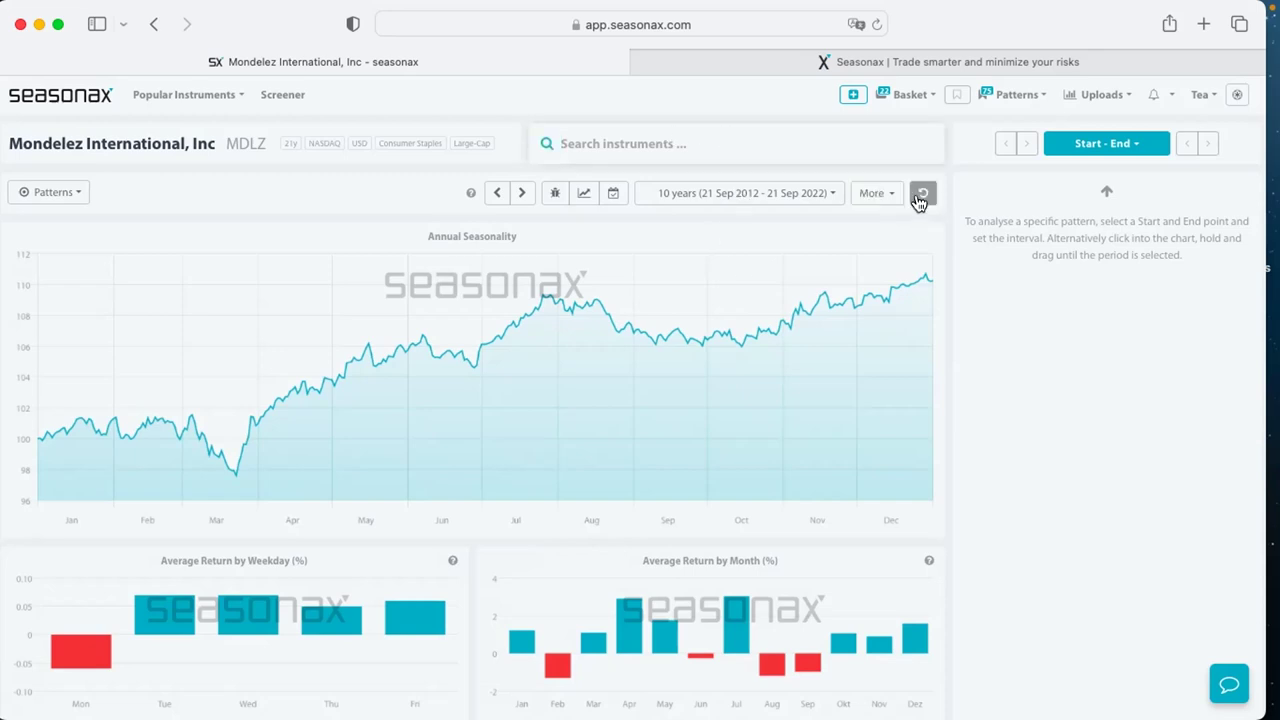
pyautogui.click(683, 145)
pyautogui.click(683, 143)
pyautogui.write('chris')
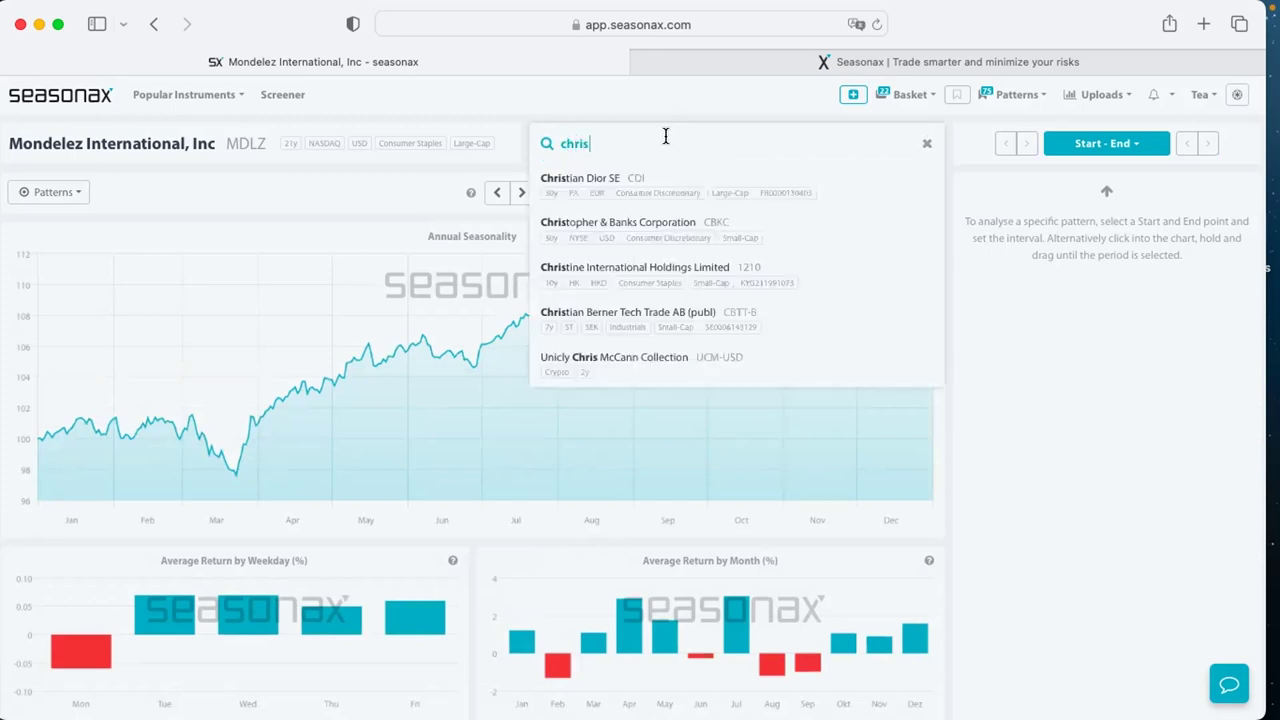
pyautogui.click(623, 174)
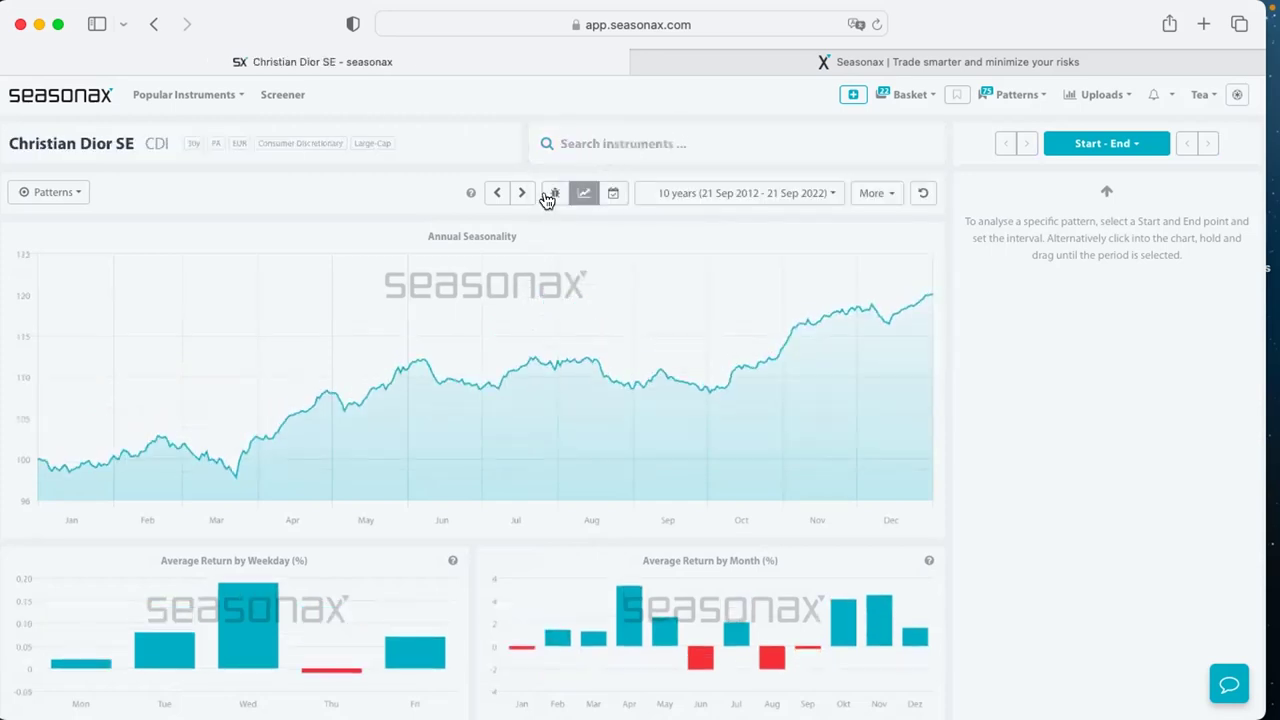
# Mark the 5 Oct to 28 Nov pattern on Christian Dior's detrended seasonal chart and return to the Seasonax home page
pyautogui.click(584, 193)
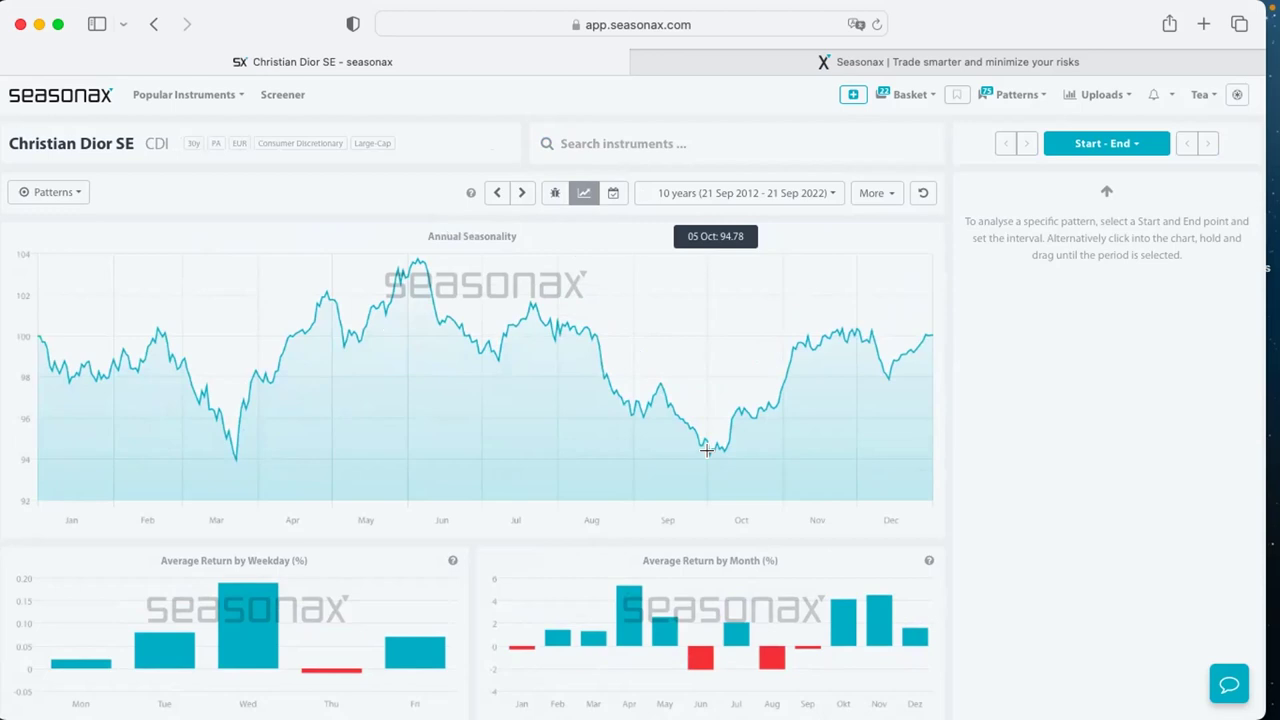
pyautogui.moveTo(709, 434); pyautogui.dragTo(840, 423)
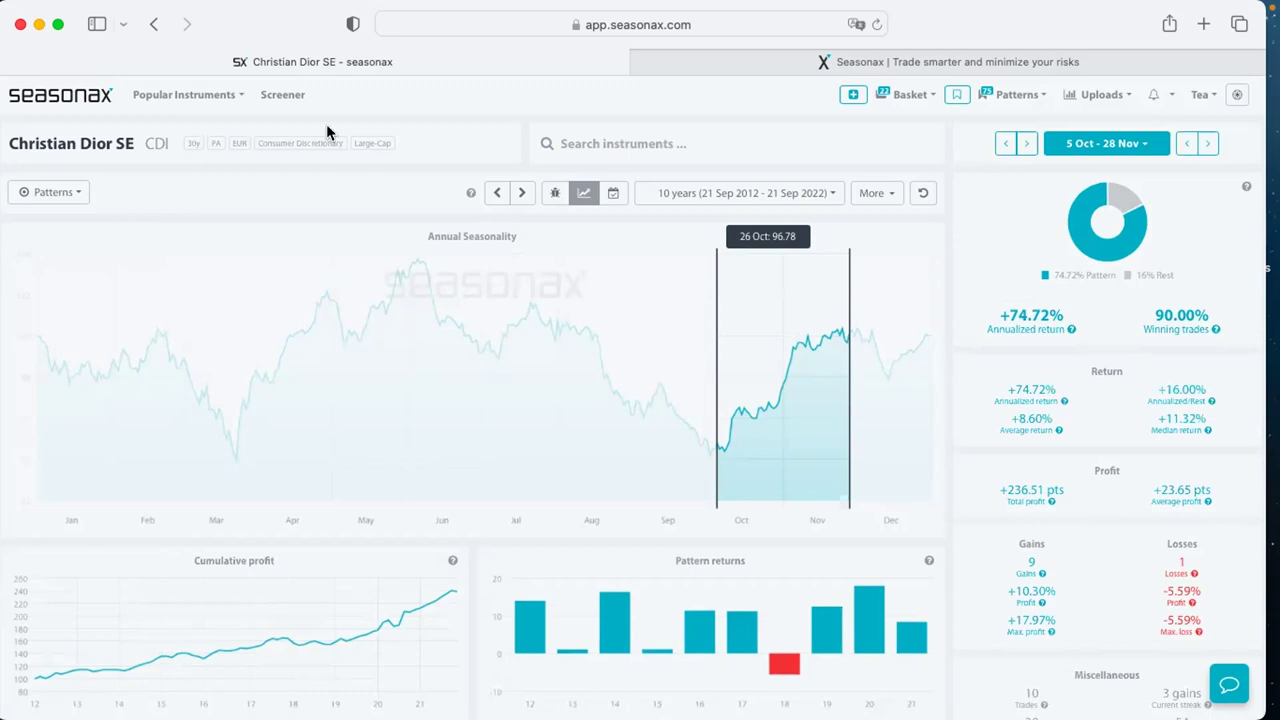
pyautogui.click(55, 93)
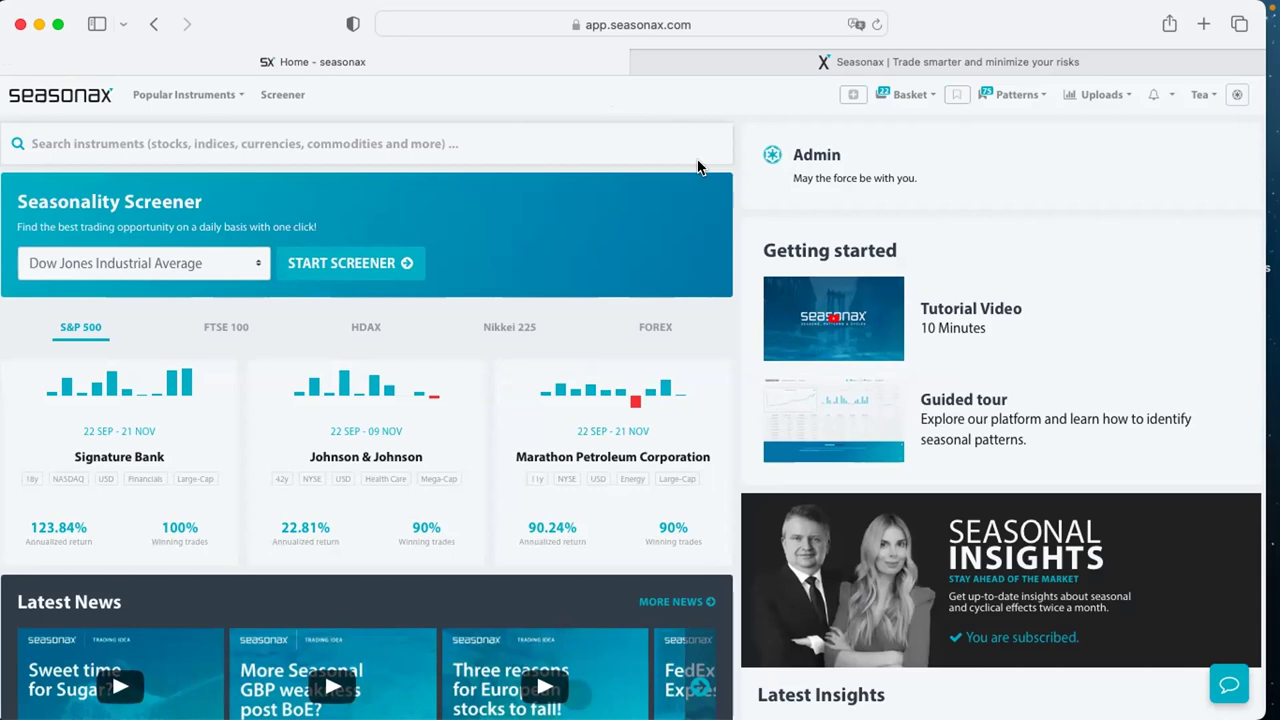
# Open the Seasonality Screener and set its market to the S&P 500
pyautogui.click(274, 96)
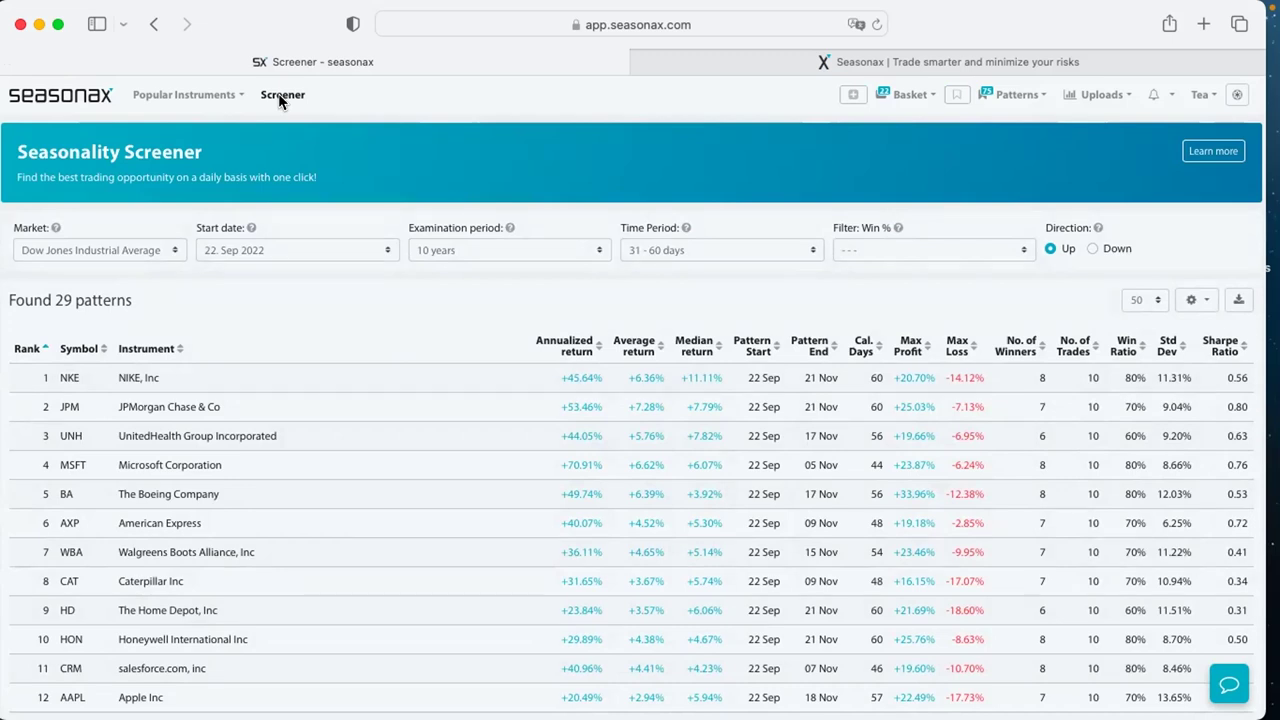
pyautogui.click(138, 252)
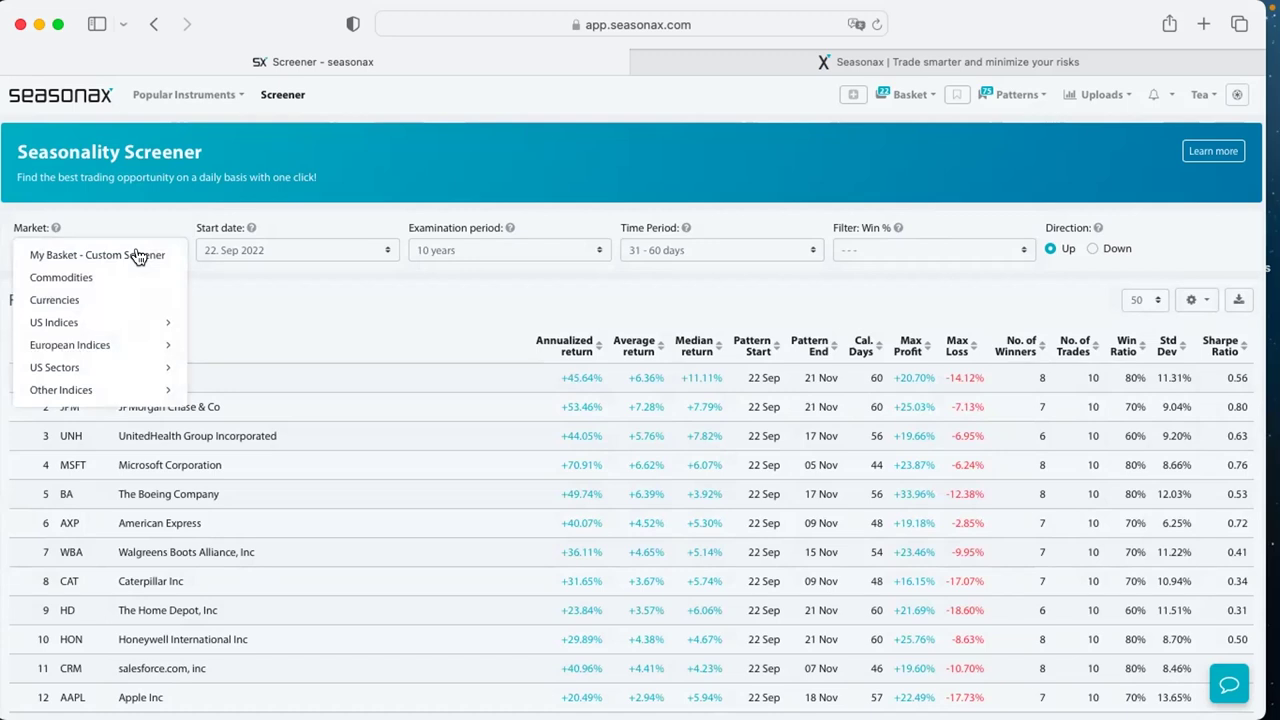
pyautogui.moveTo(148, 330)
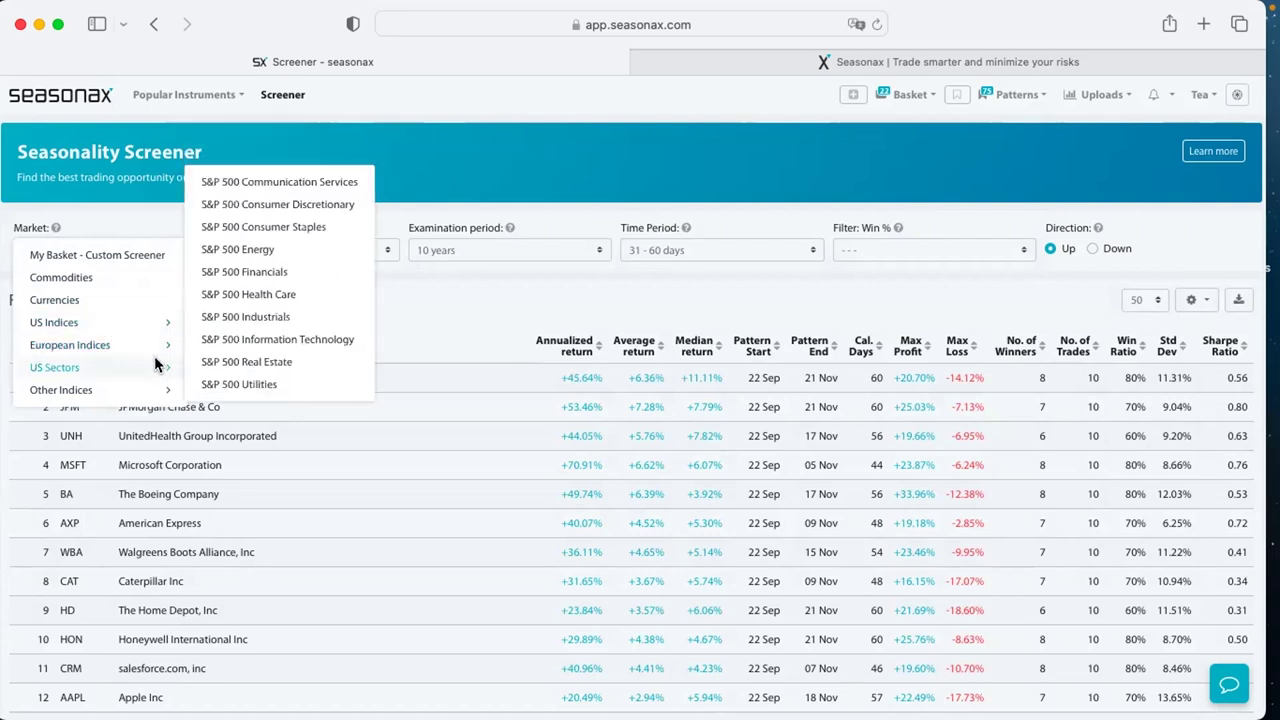
pyautogui.moveTo(157, 387)
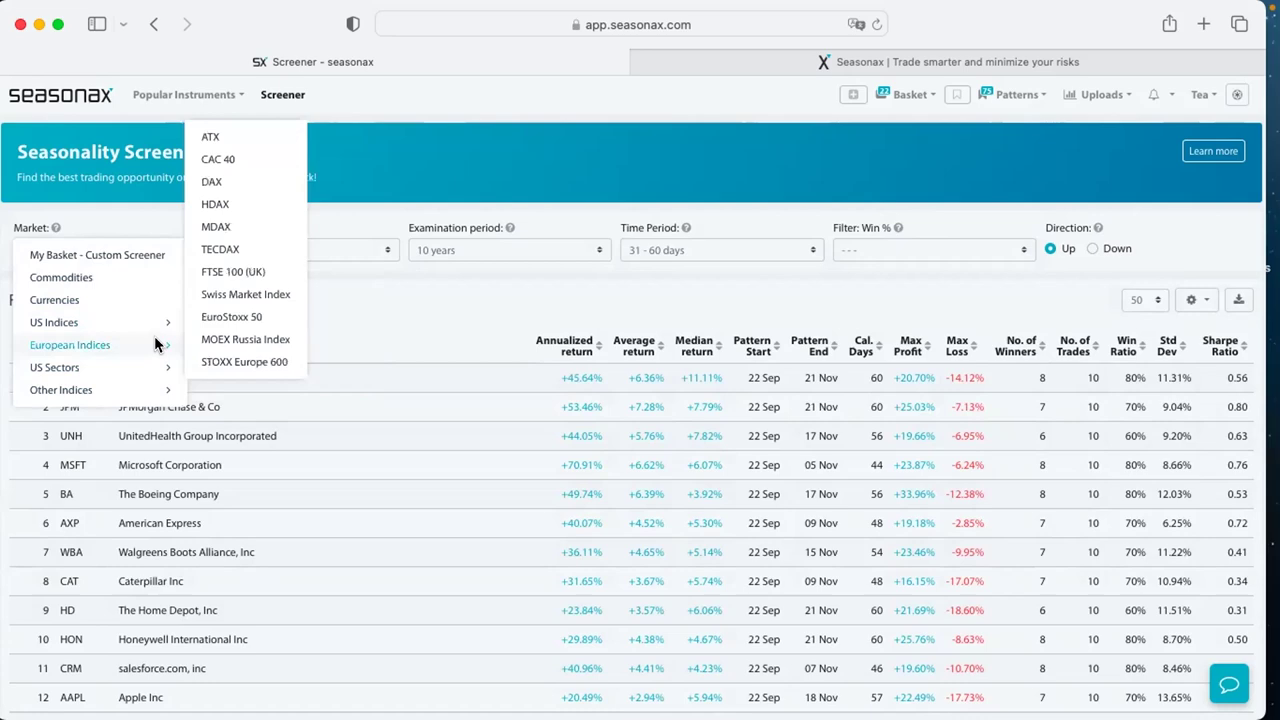
pyautogui.click(205, 337)
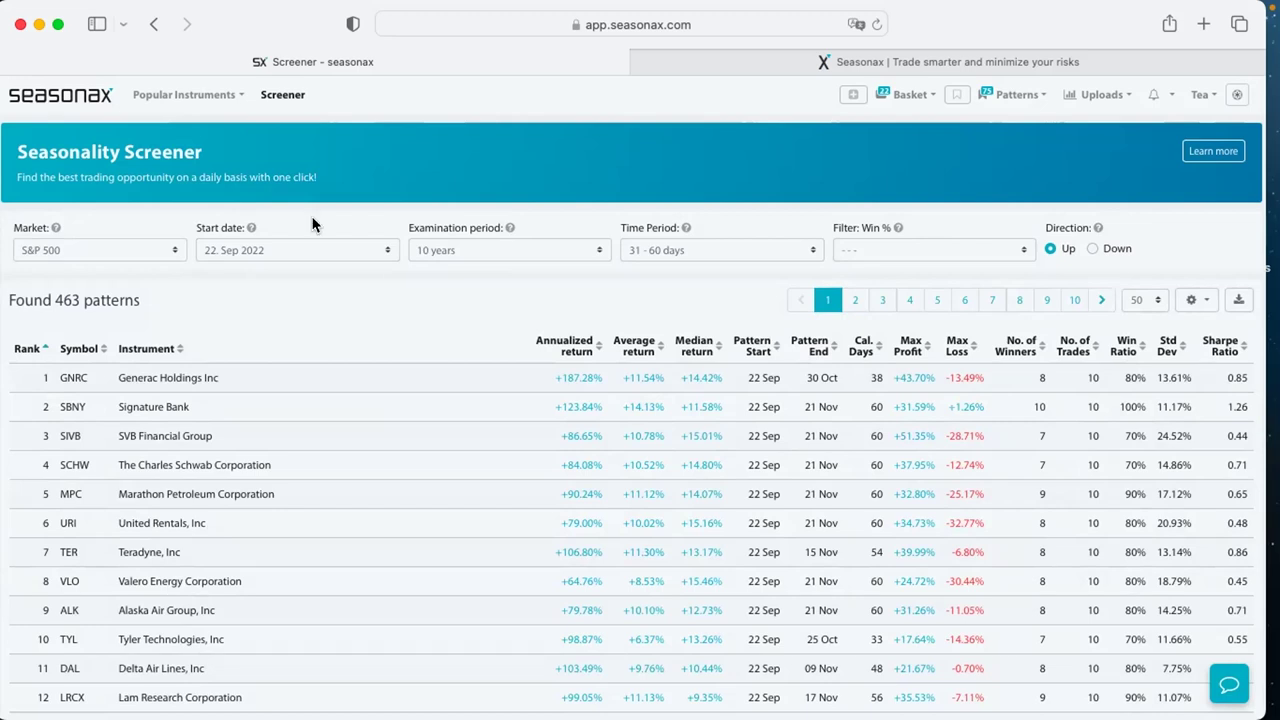
# Set the screener's start date to 6 Oct 2022 and its time period to 61 - 90 days
pyautogui.click(330, 245)
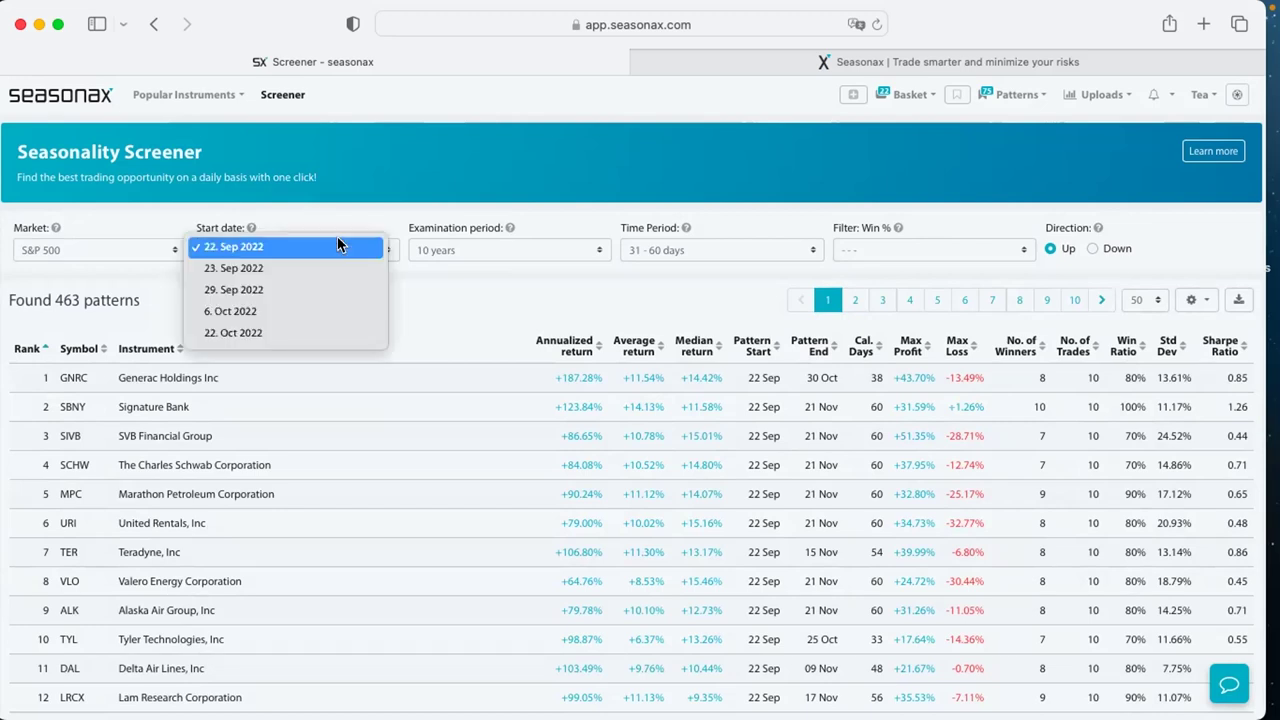
pyautogui.click(310, 306)
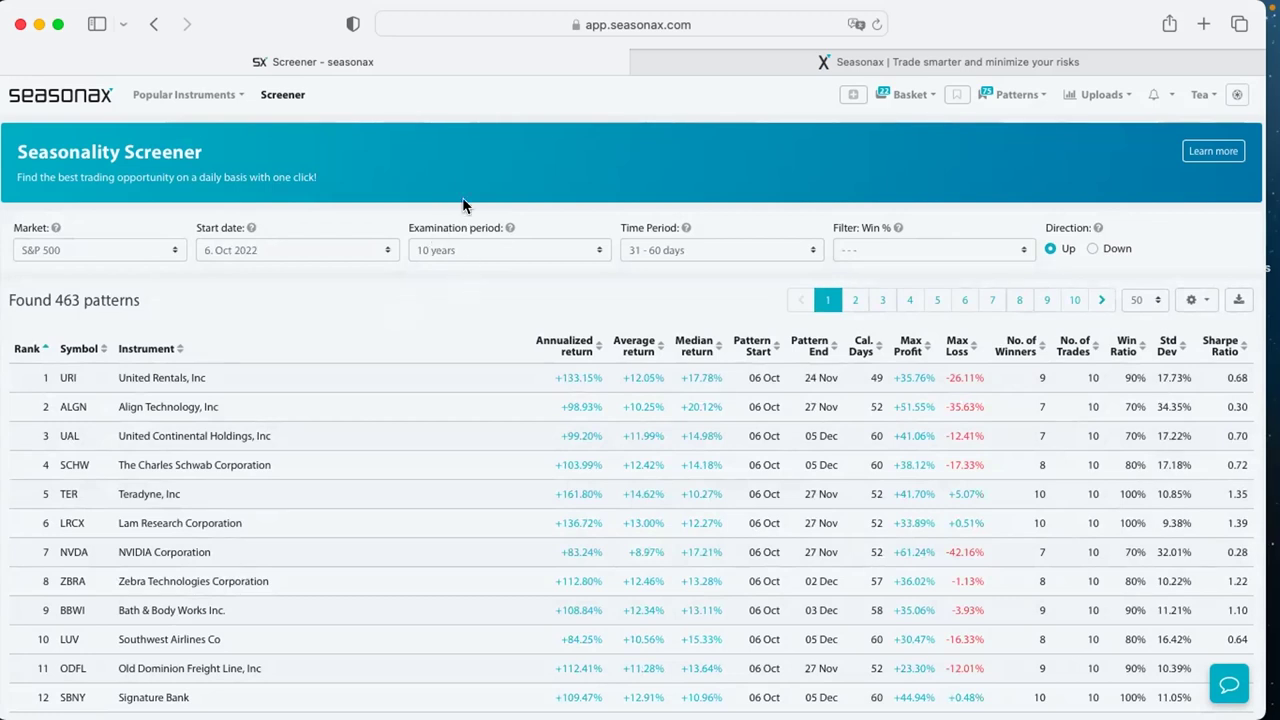
pyautogui.click(490, 252)
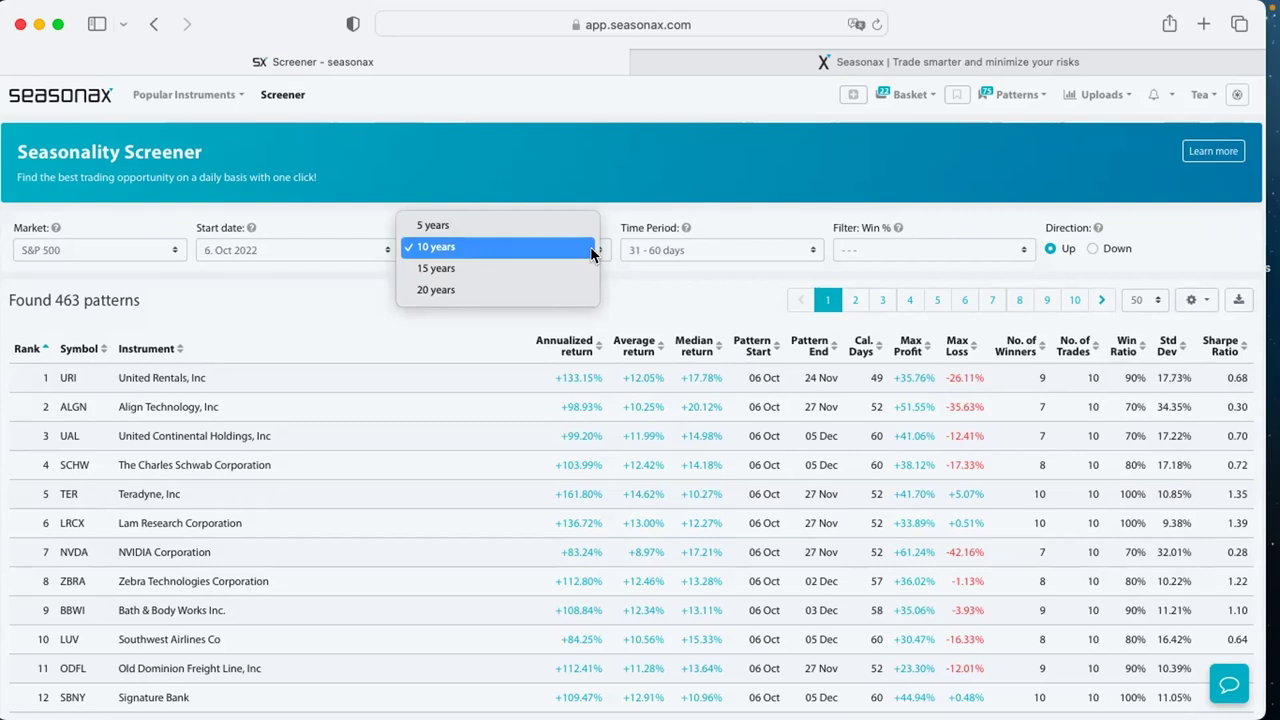
pyautogui.click(591, 254)
pyautogui.click(654, 249)
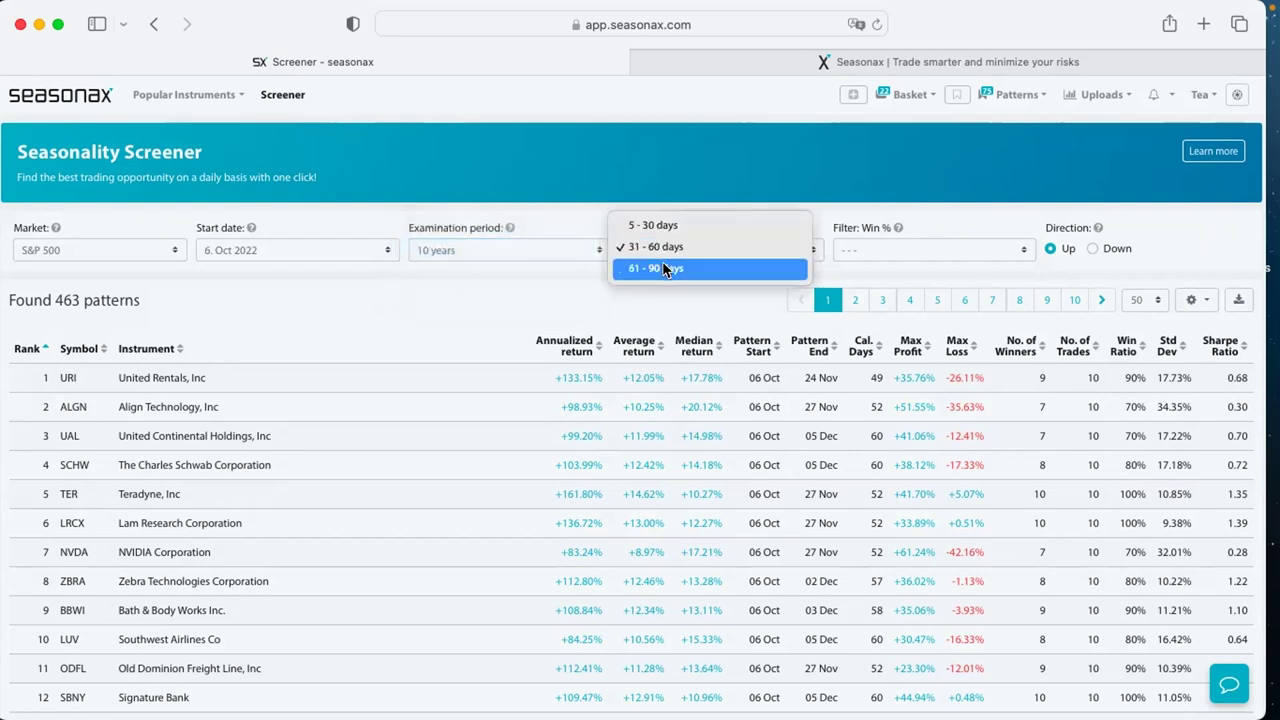
pyautogui.click(662, 268)
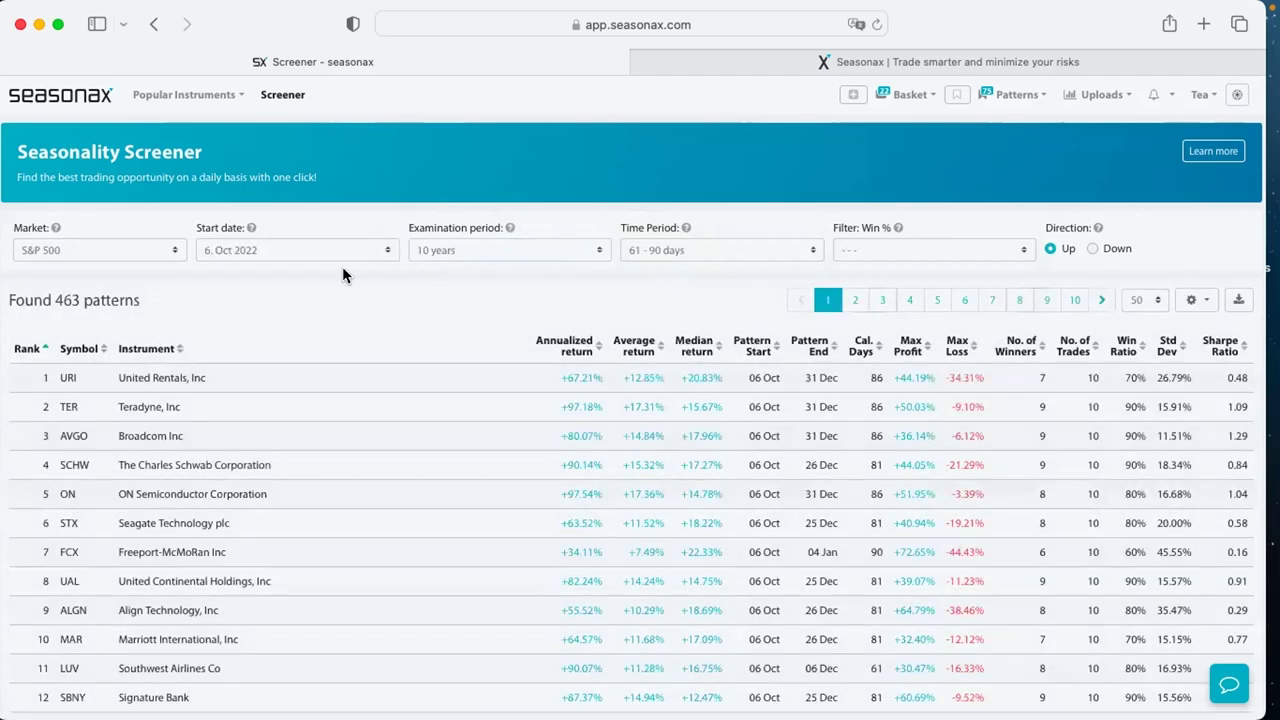
# Filter the screener results to a 90% win rate and open the Teradyne, Inc pattern
pyautogui.click(194, 244)
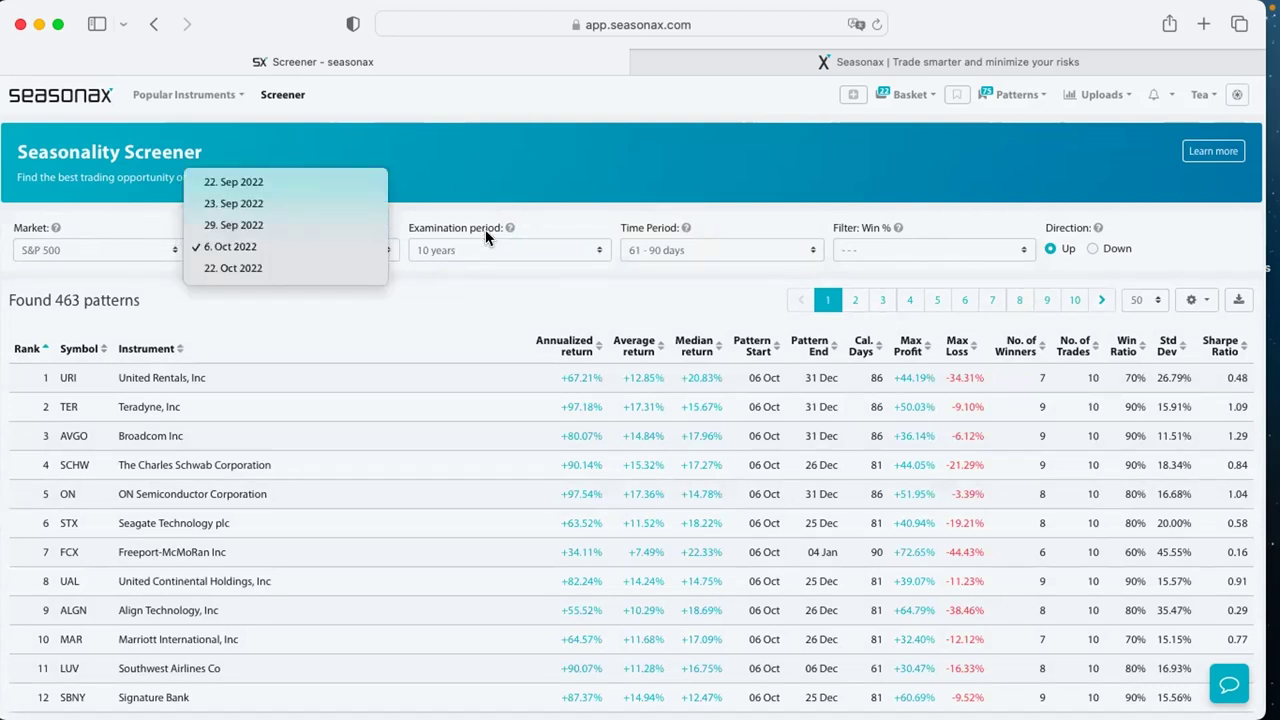
pyautogui.click(928, 246)
pyautogui.click(960, 250)
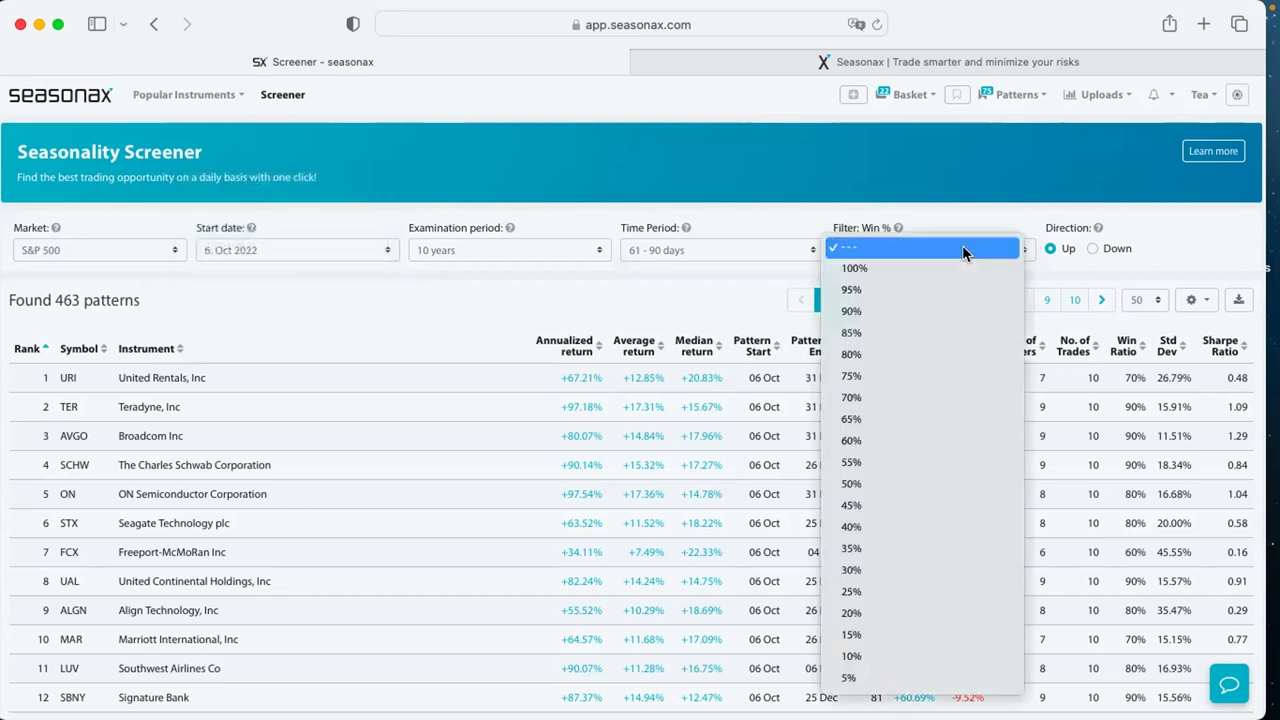
pyautogui.click(906, 310)
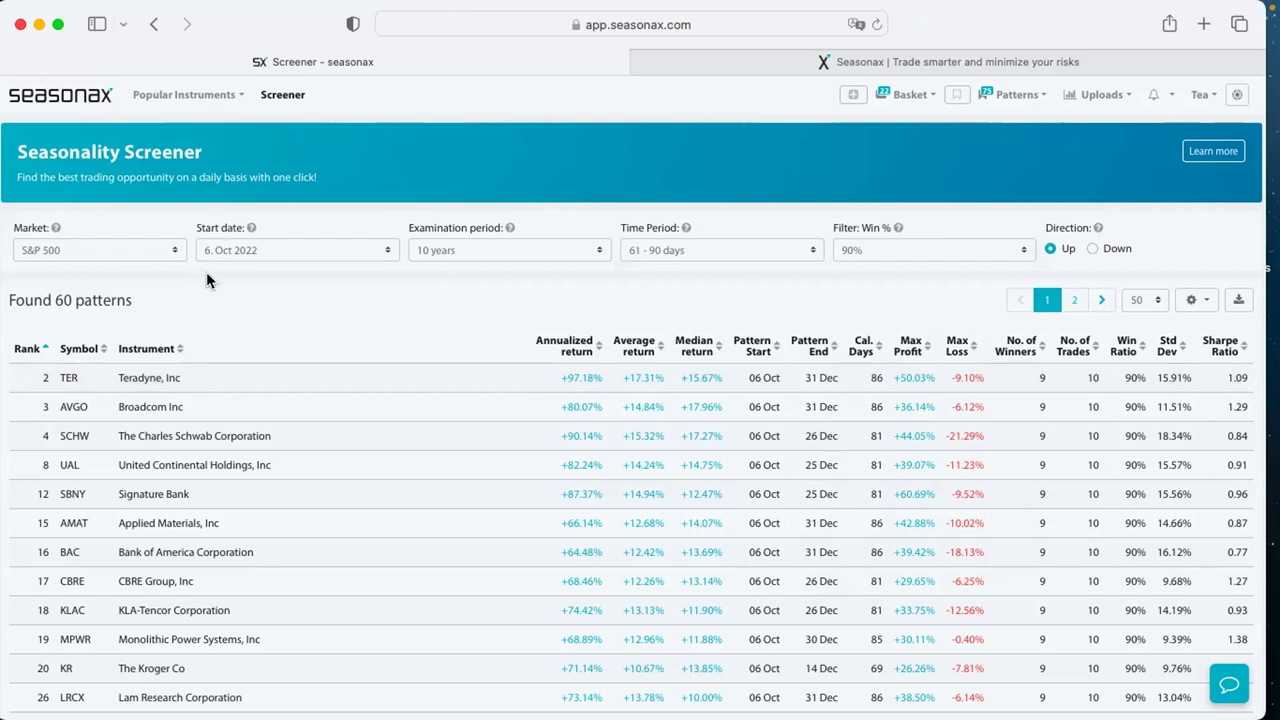
pyautogui.click(148, 377)
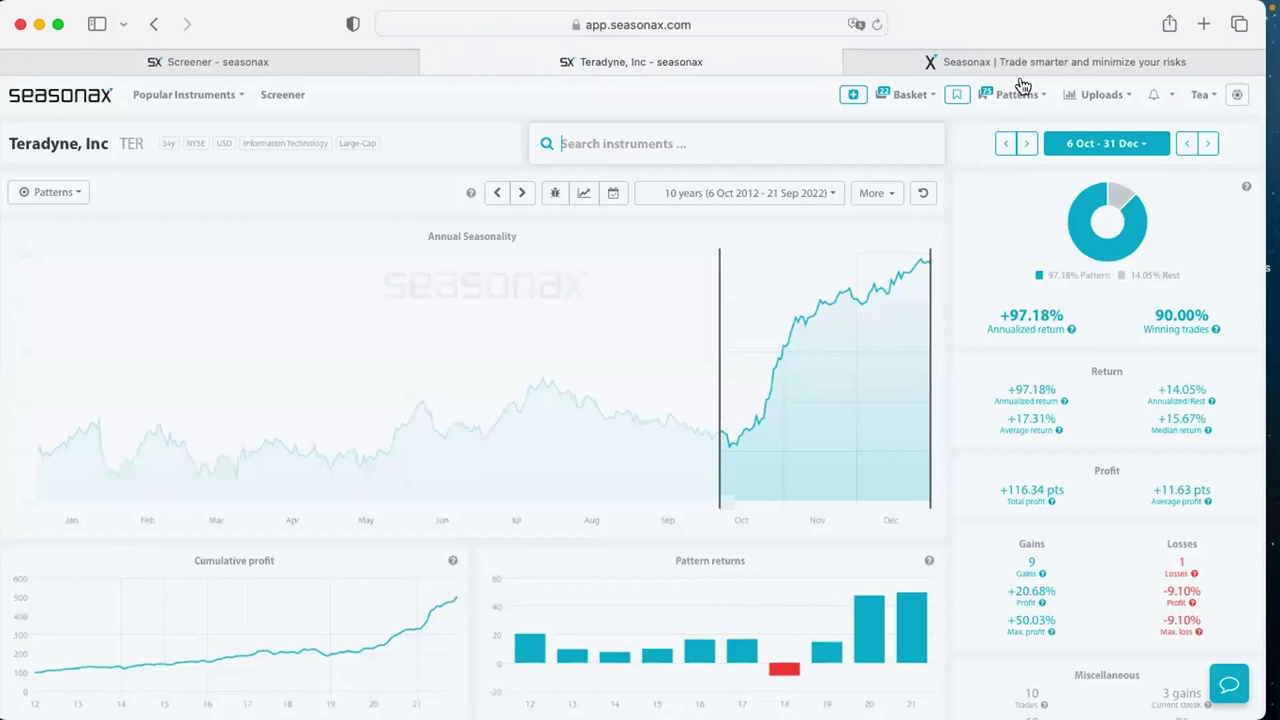
# Revisit the screener's market choices, then open the free account signup page from the Seasonax website
pyautogui.click(337, 60)
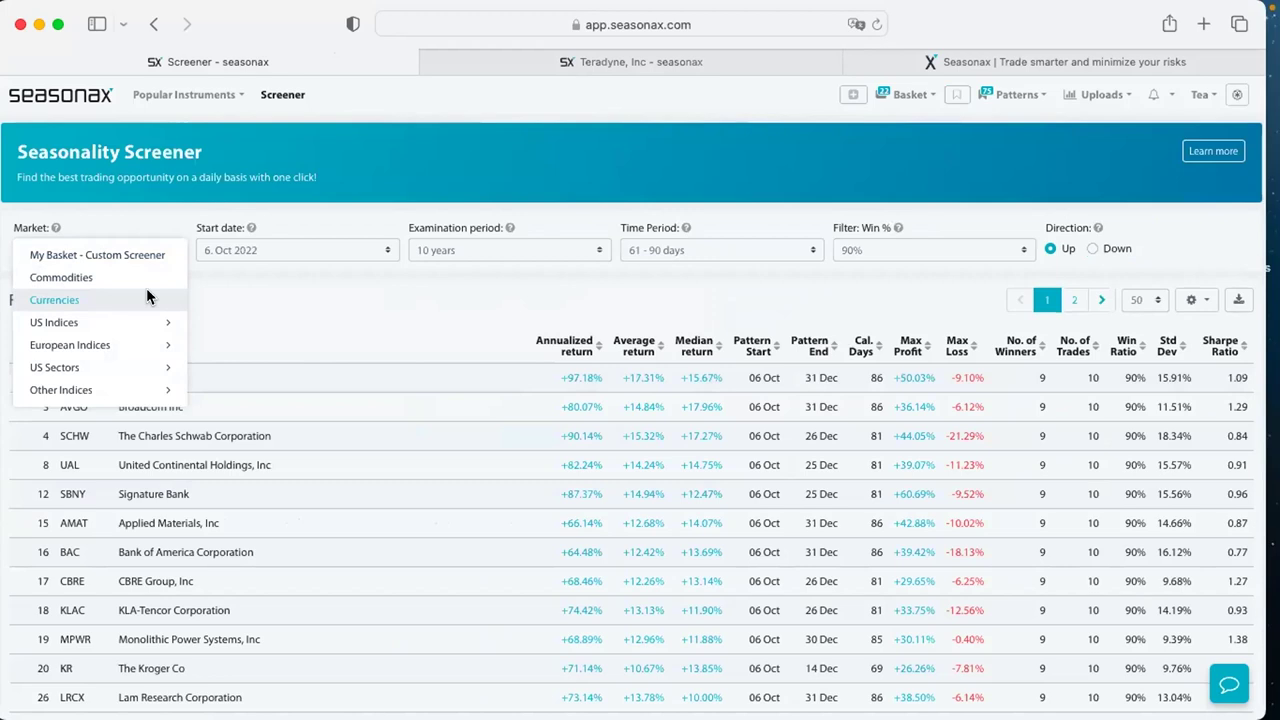
pyautogui.click(880, 61)
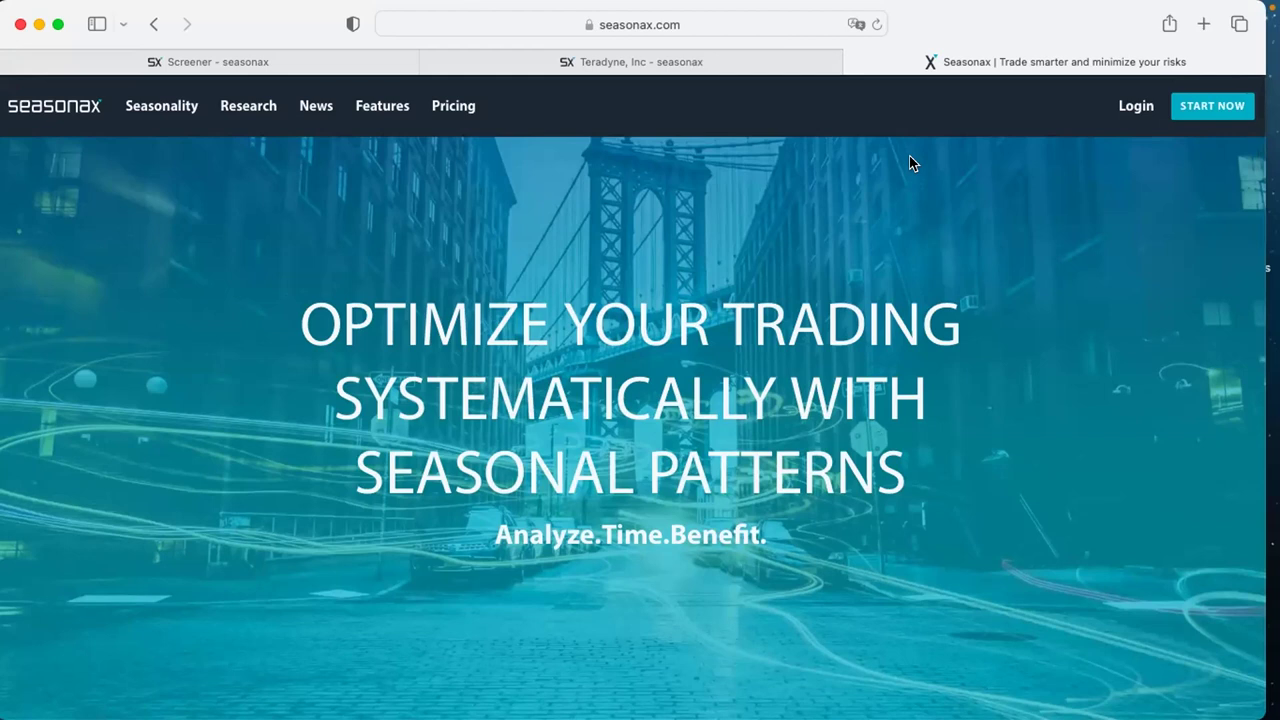
pyautogui.click(1208, 108)
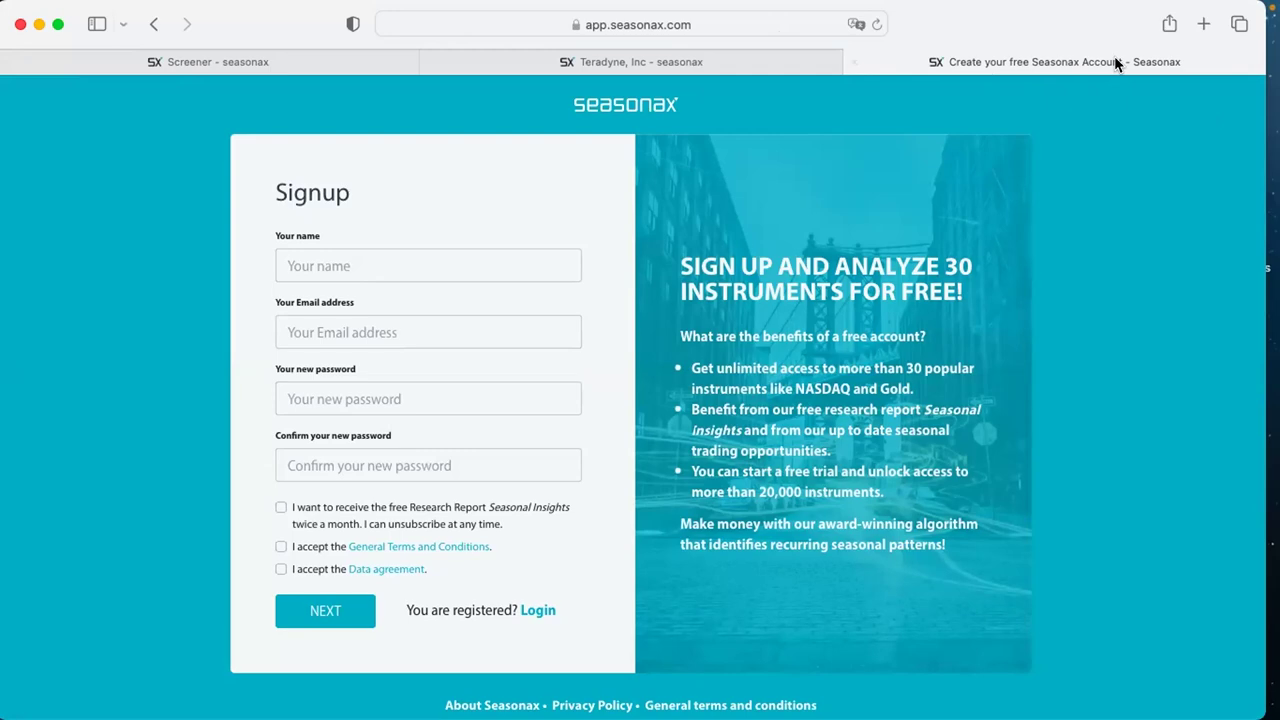
# Load the Seasonax website's home page by its address in place of the signup page
pyautogui.moveTo(609, 48)
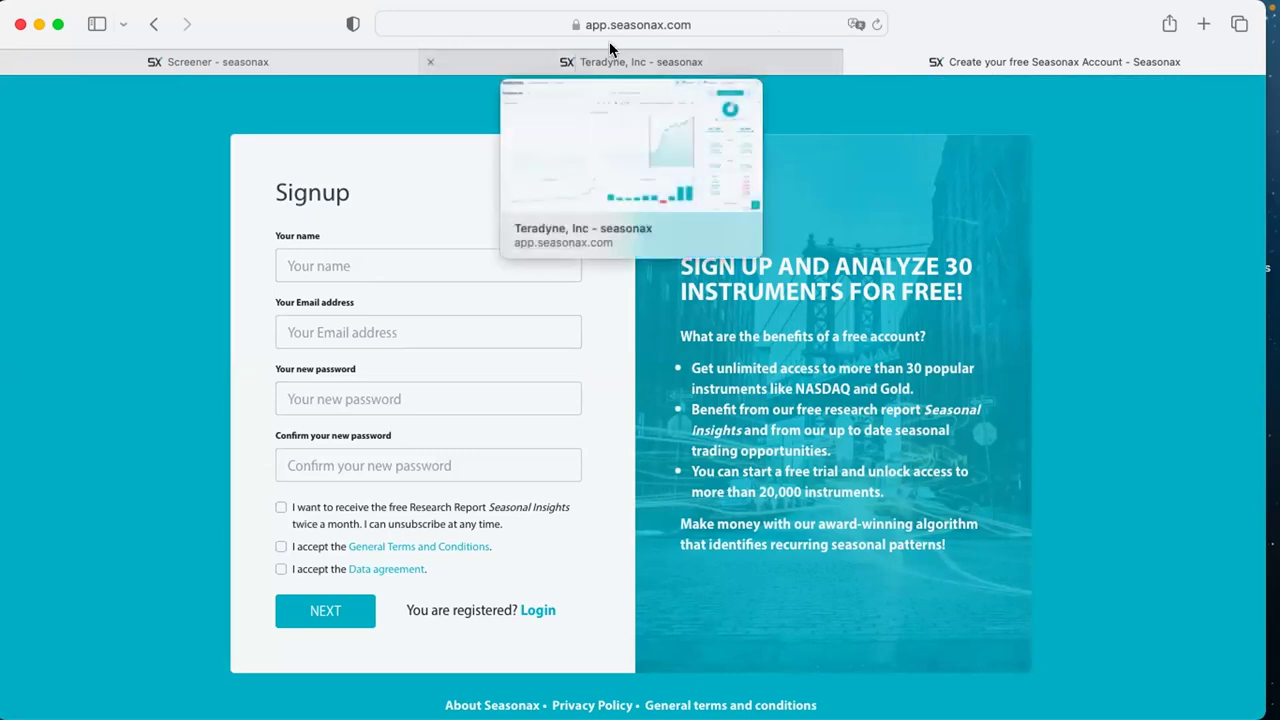
pyautogui.click(612, 58)
pyautogui.click(1074, 58)
pyautogui.click(400, 25)
pyautogui.write('www.s')
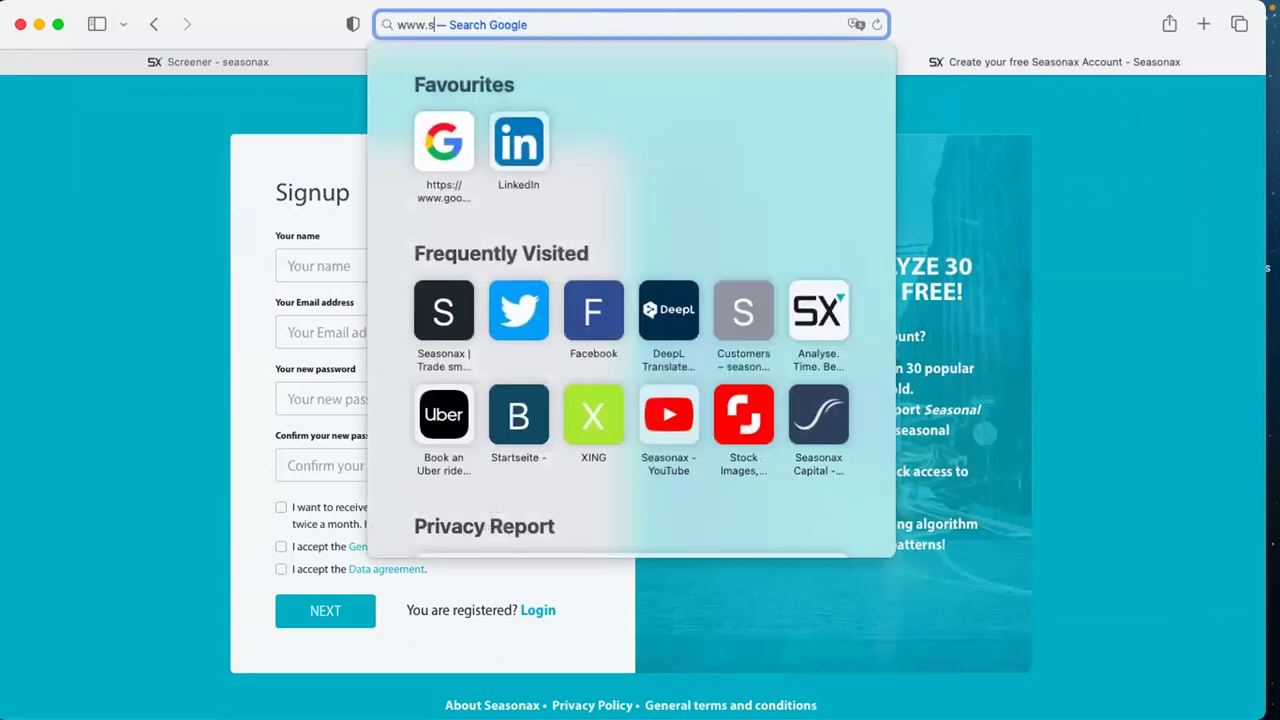
pyautogui.write('ea')
pyautogui.press('Return')
# Open the website's Research page and browse the published Seasonal Insights reports
pyautogui.click(268, 104)
pyautogui.scroll(-5, 379, 259)
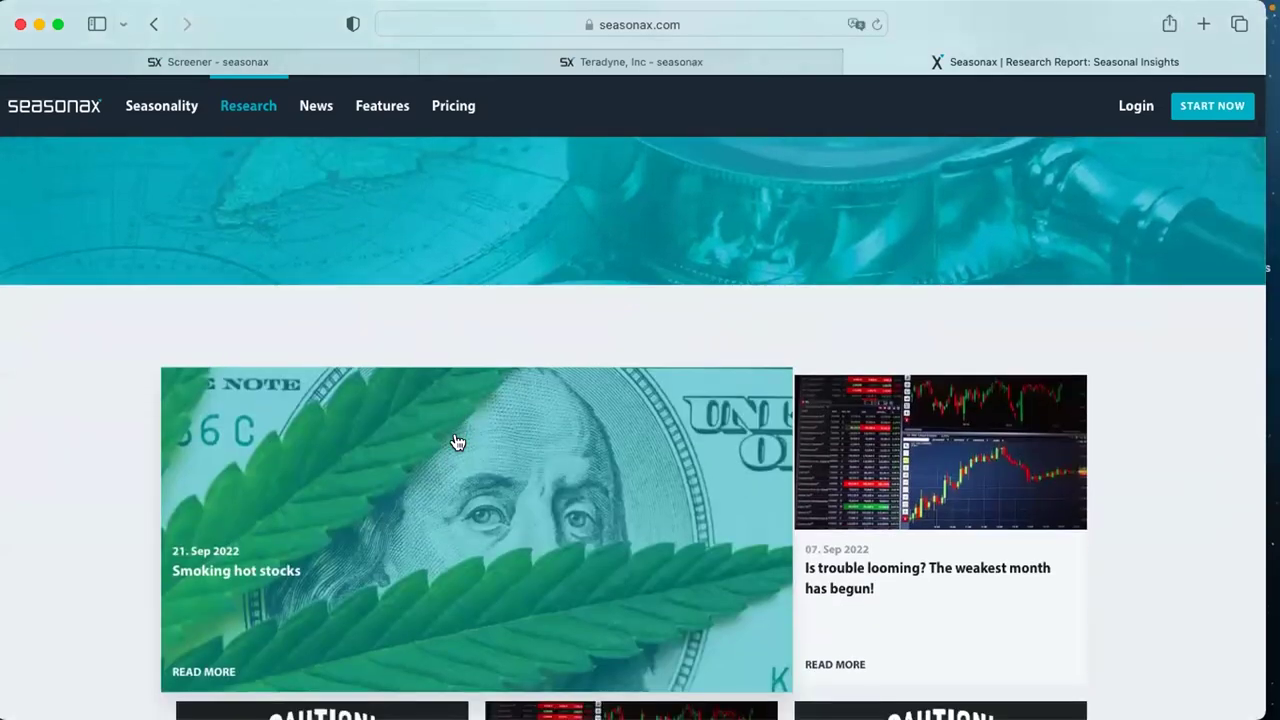
pyautogui.scroll(-3, 457, 442)
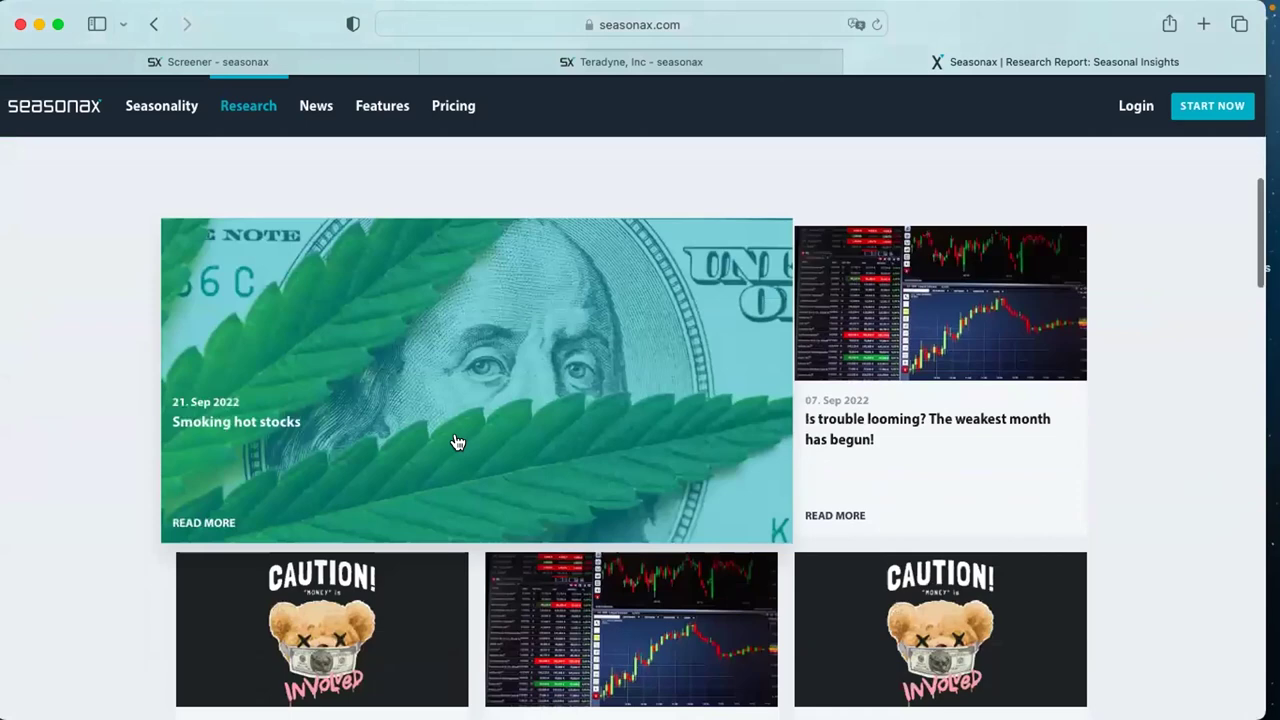
pyautogui.scroll(-2, 457, 442)
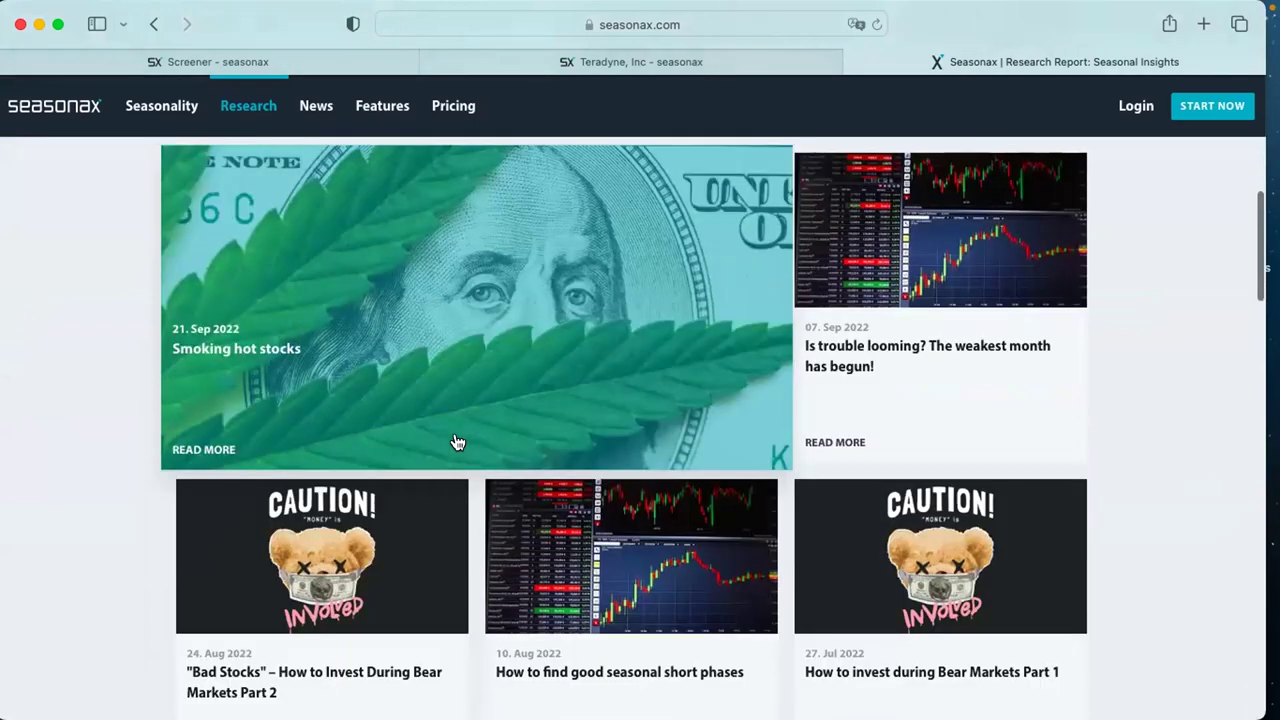
pyautogui.scroll(8, 457, 442)
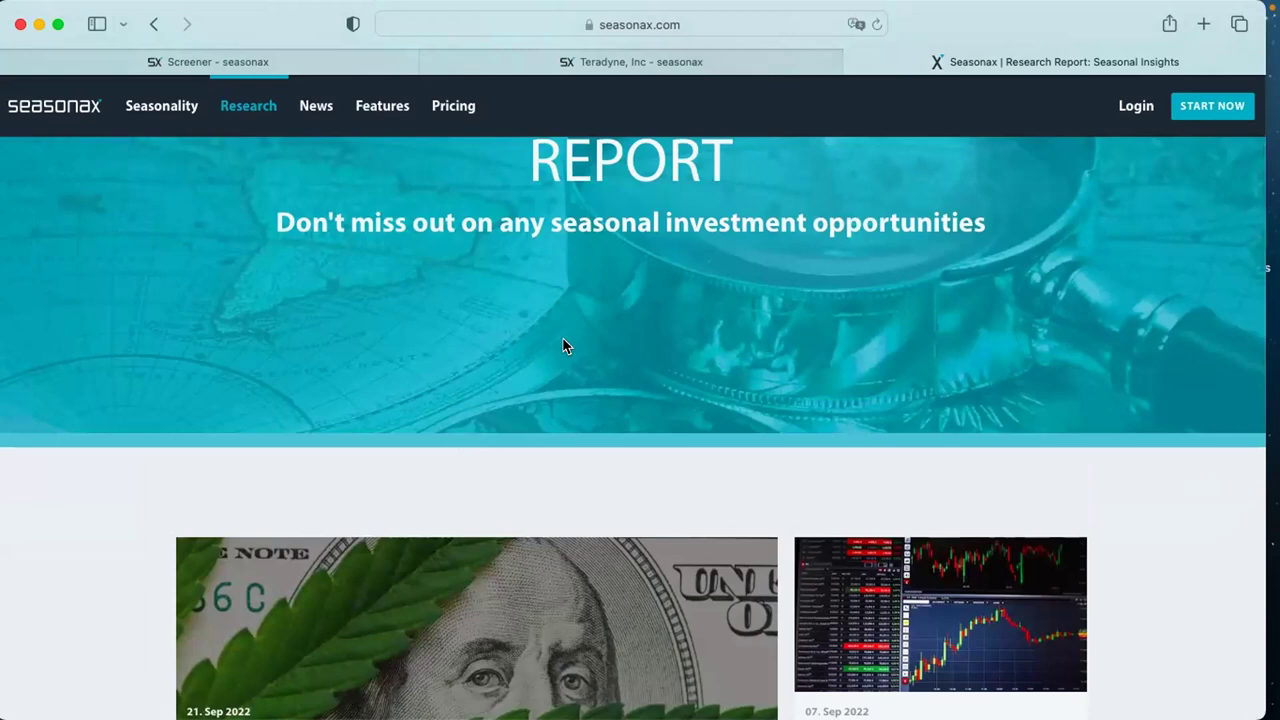
pyautogui.scroll(-4, 562, 339)
pyautogui.scroll(-3, 562, 345)
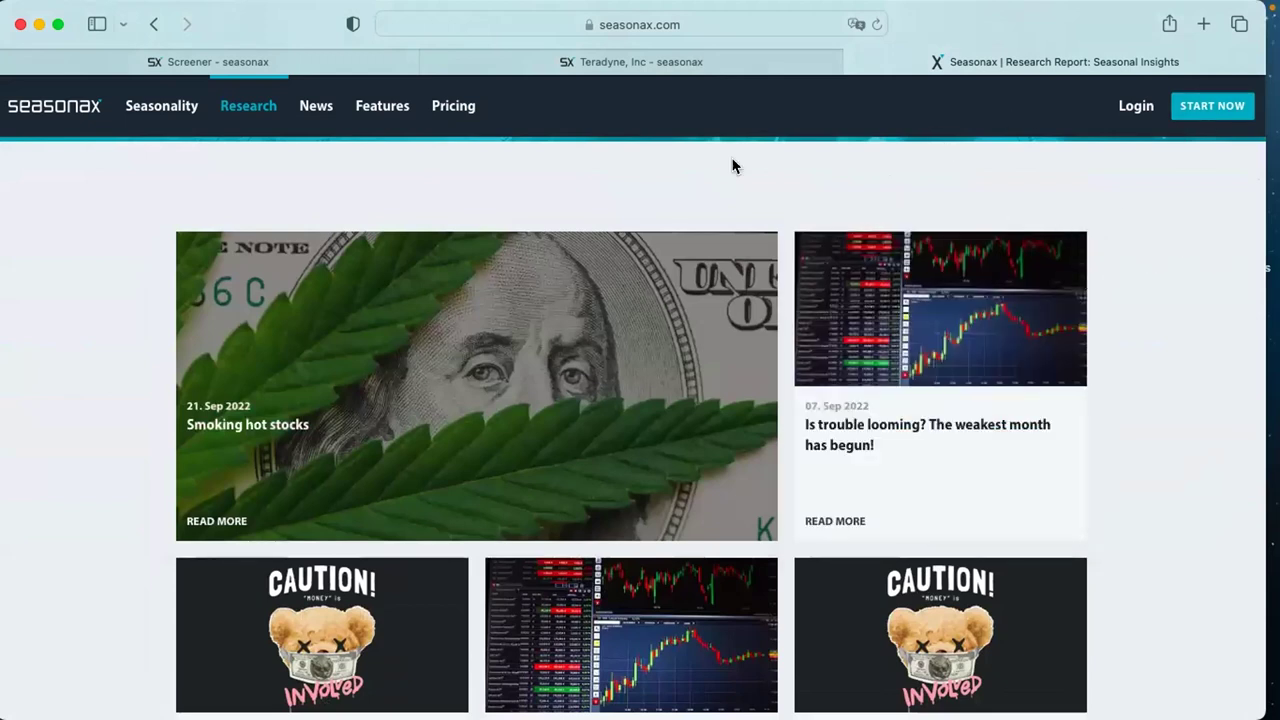
# Open the Pricing page and review the features of the Full and Business plans
pyautogui.click(463, 110)
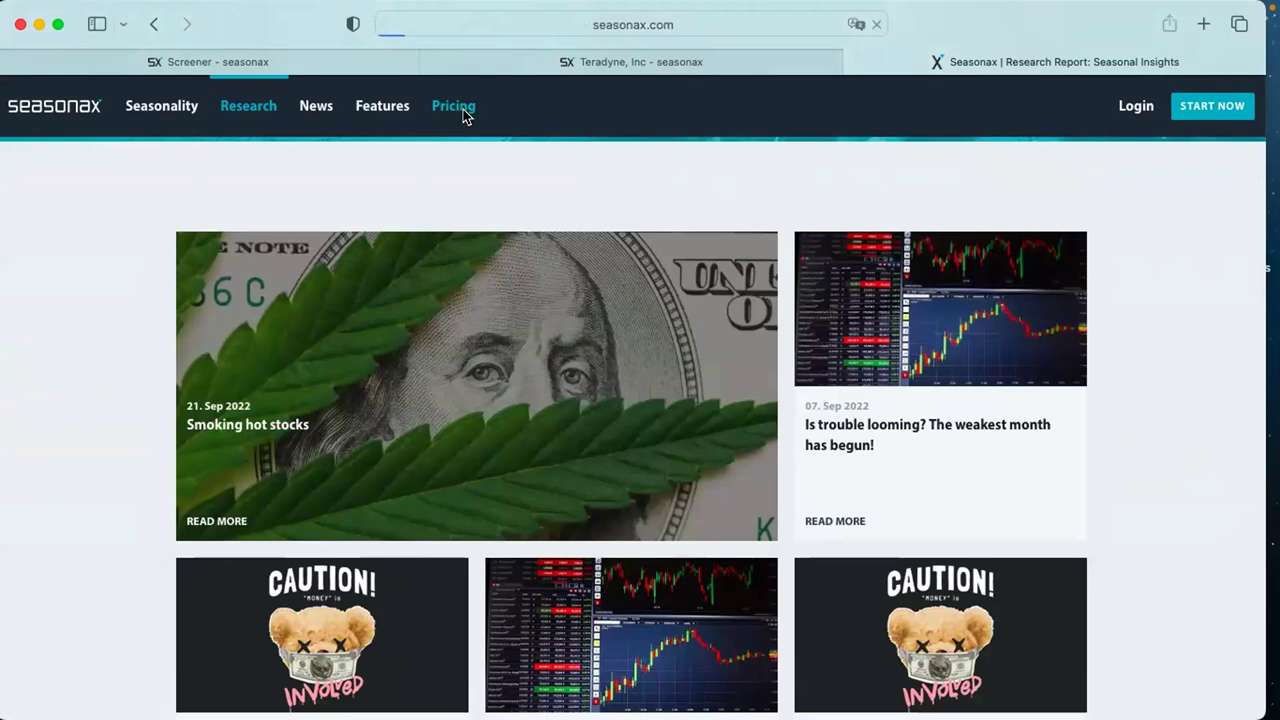
pyautogui.scroll(-6, 863, 300)
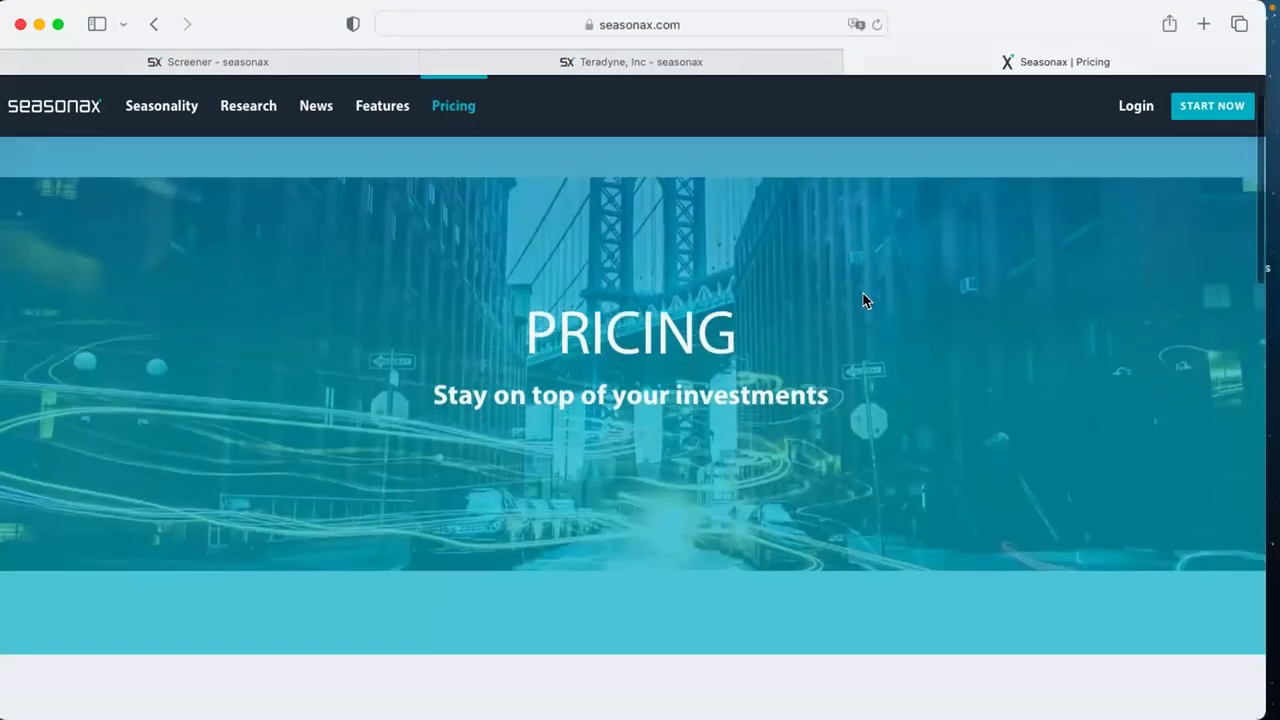
pyautogui.scroll(-4, 864, 298)
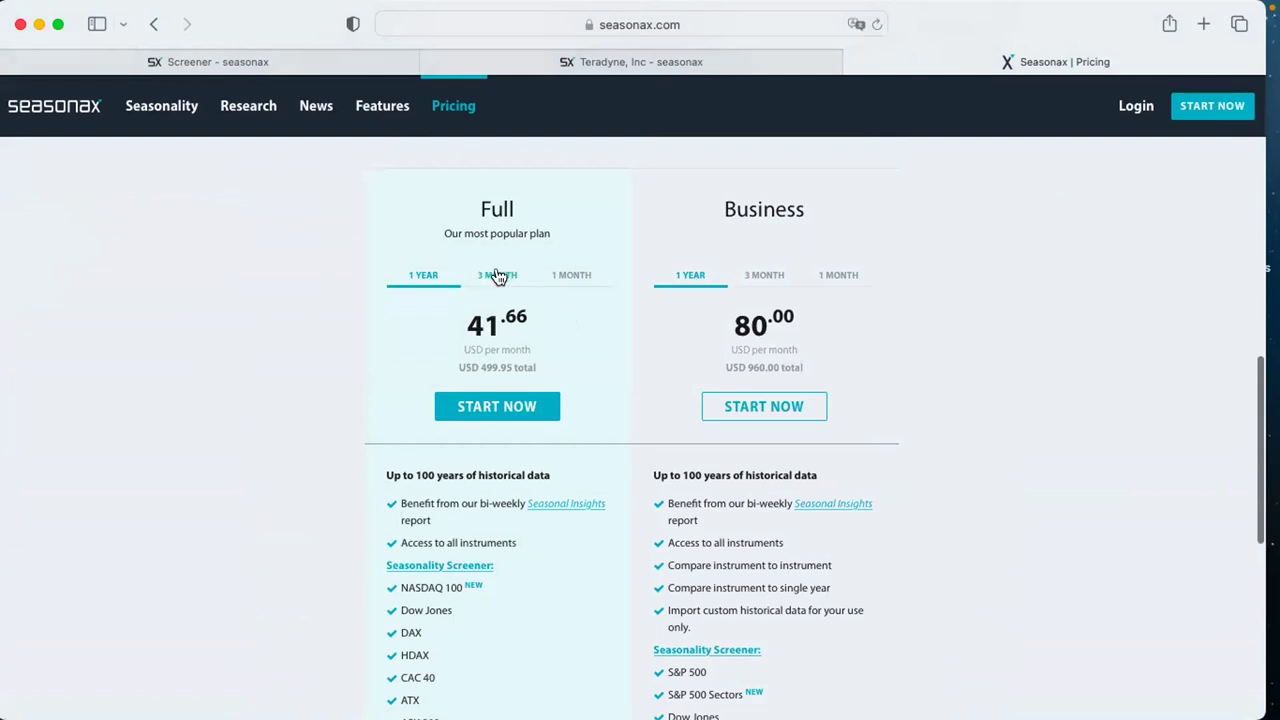
pyautogui.scroll(-1, 597, 341)
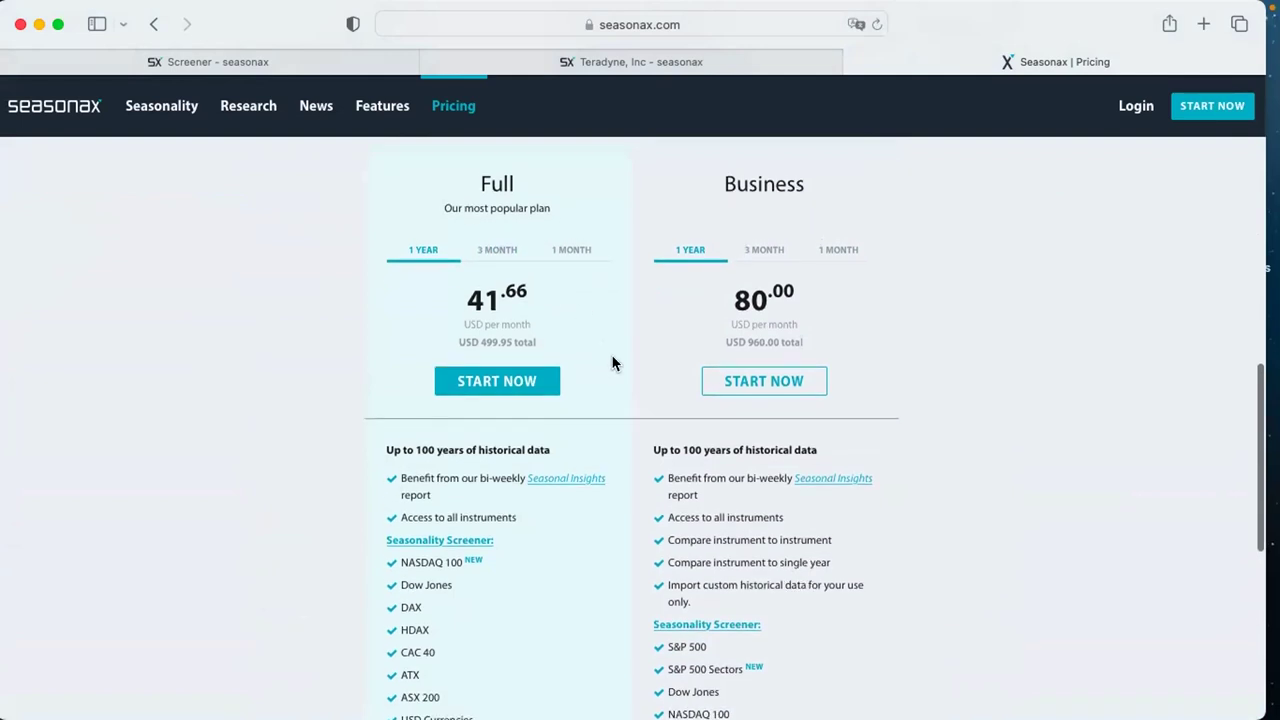
pyautogui.scroll(-5, 613, 363)
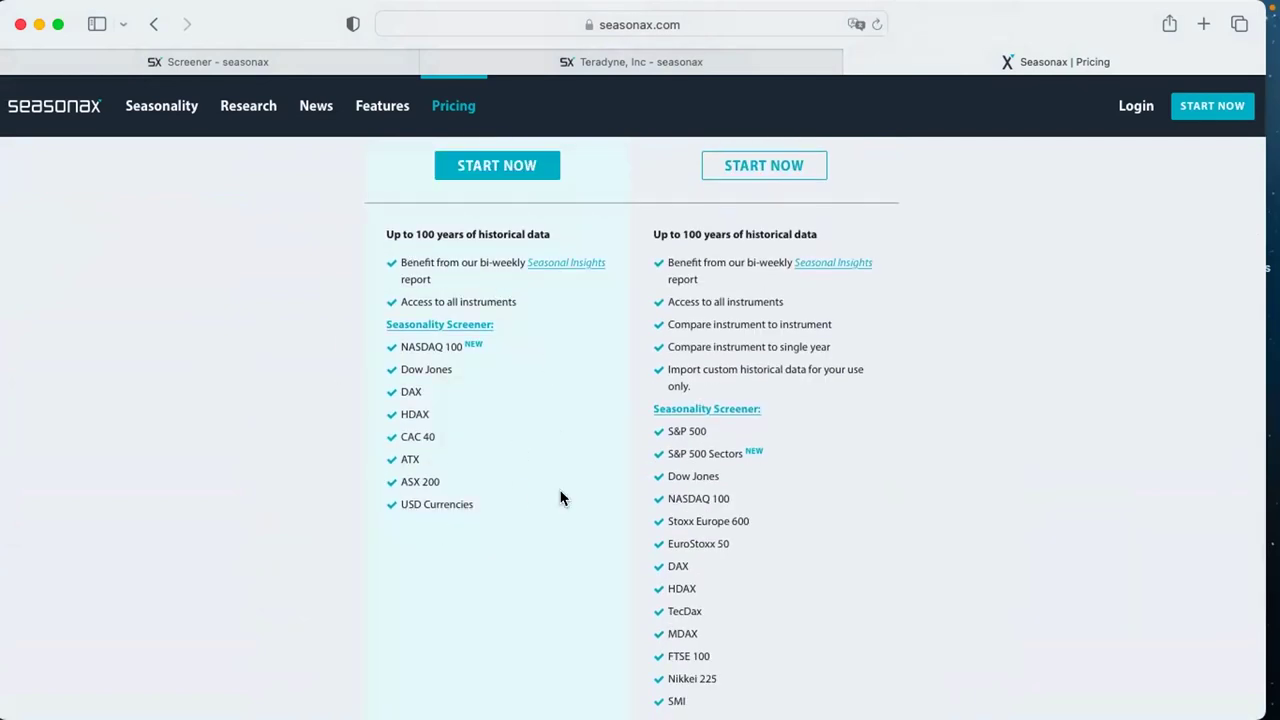
pyautogui.scroll(8, 560, 498)
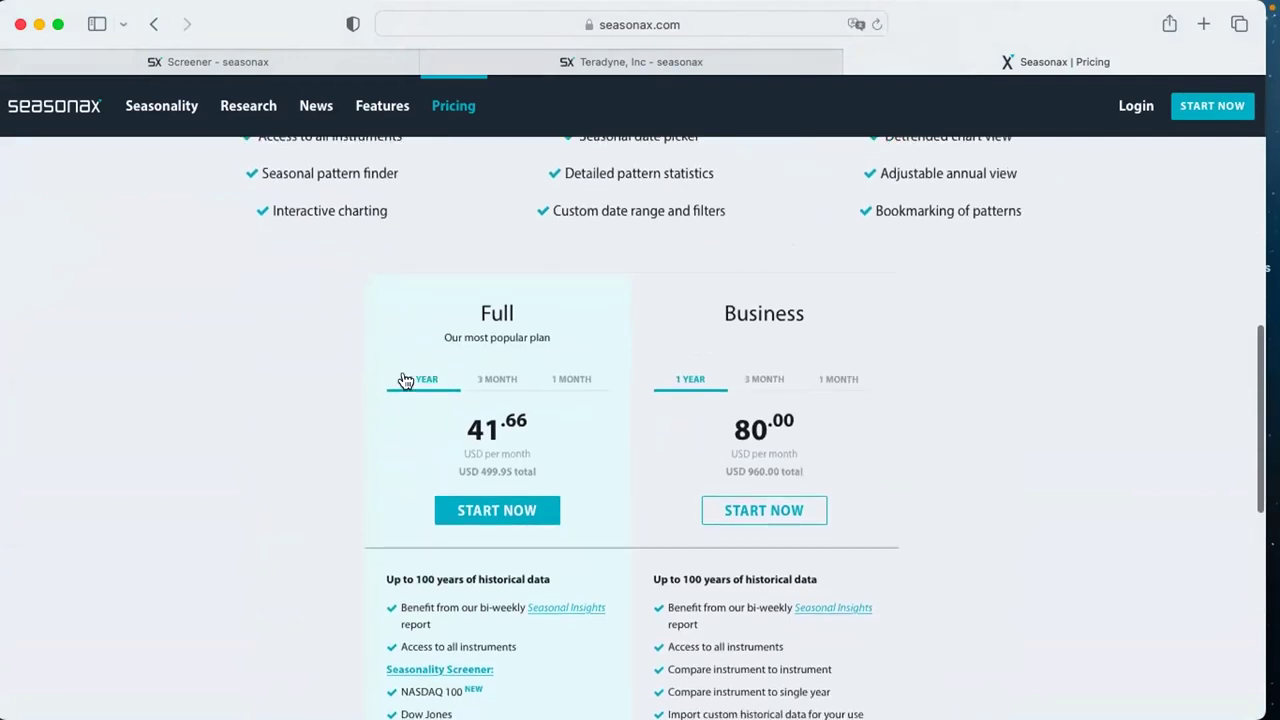
# Compare the Full plan's 1 month and 1 year prices and return to the website's home page
pyautogui.click(576, 382)
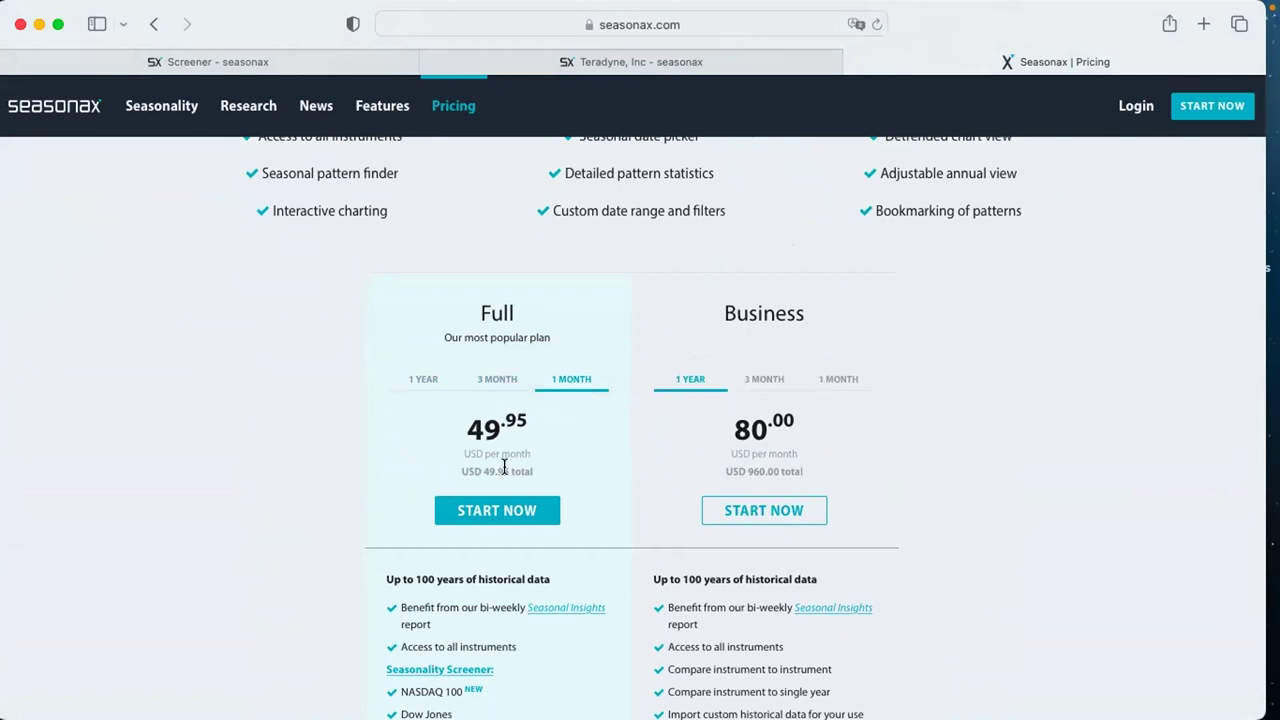
pyautogui.click(412, 380)
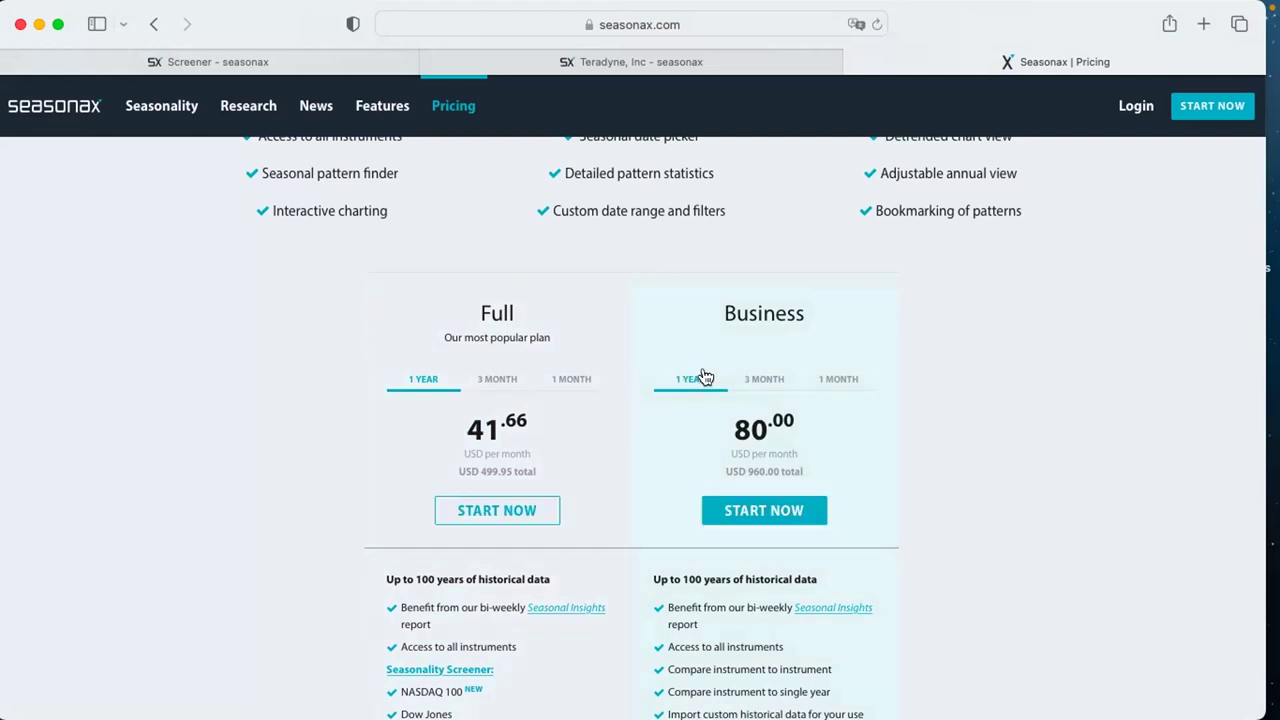
pyautogui.click(80, 102)
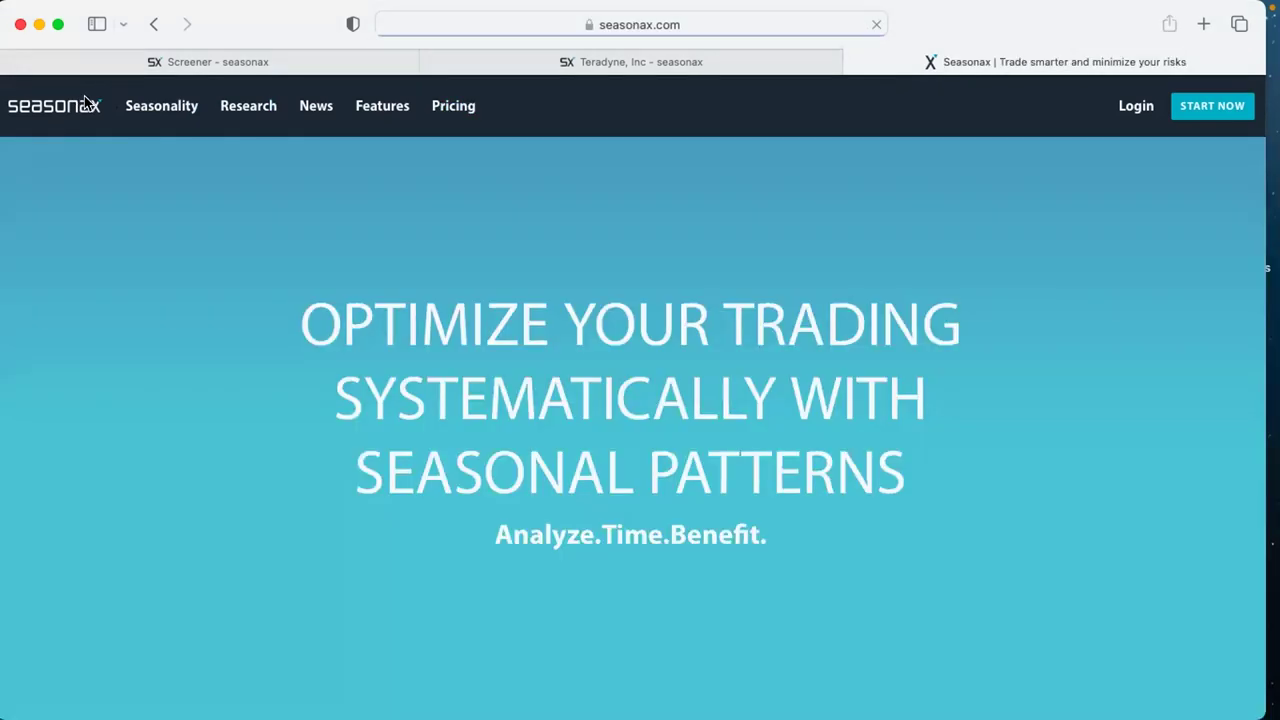